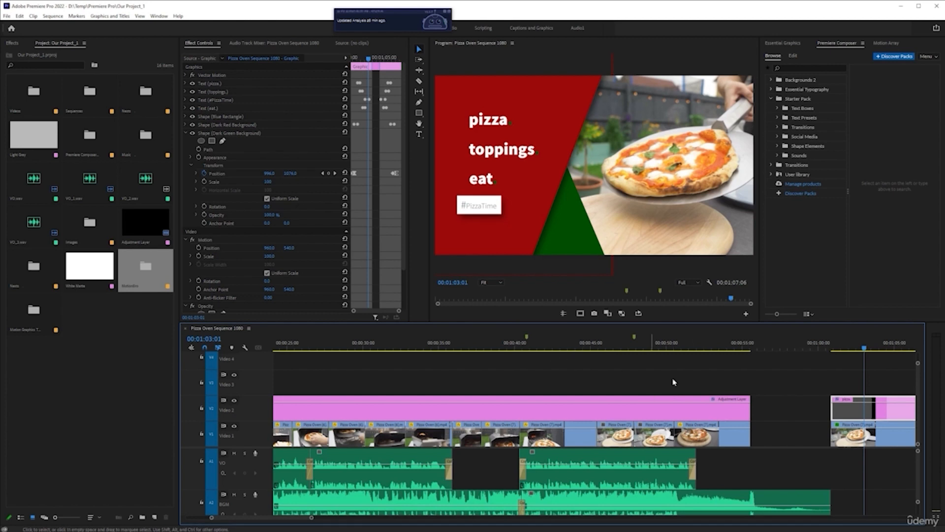
Move the pizza graphic and the video clip beneath it further along the timeline, to start at about 00:02:37.
scroll(712, 394, "down", 4)
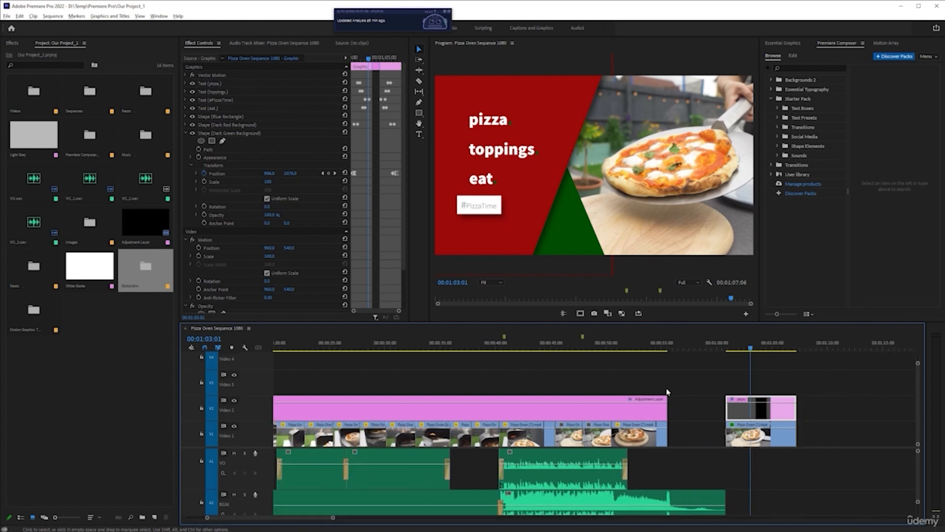
scroll(613, 397, "up", 3)
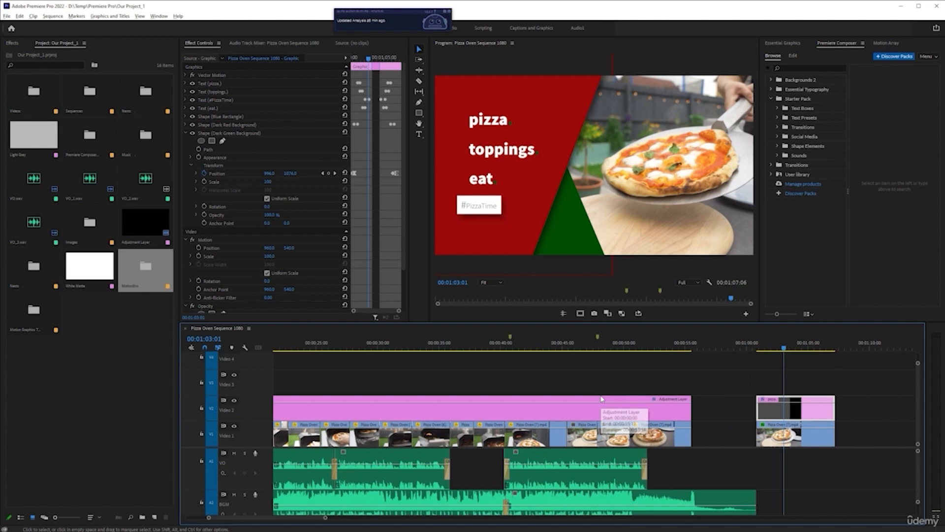
scroll(602, 399, "up", 2)
scroll(604, 391, "down", 4)
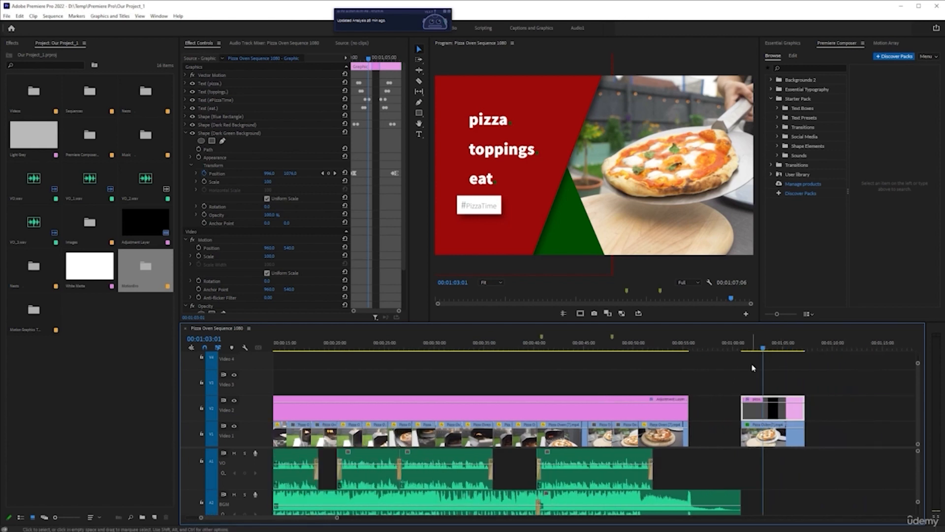
left_click(782, 348)
left_click_drag(781, 348, 769, 348)
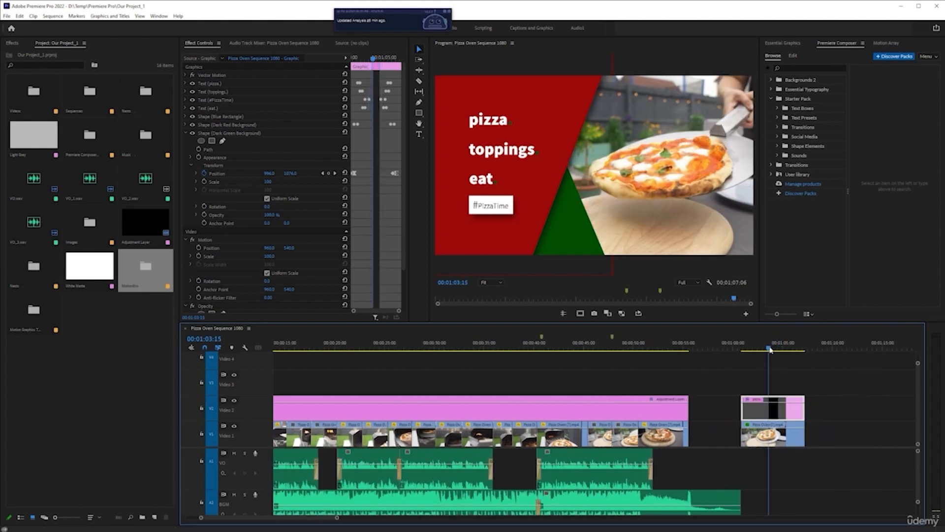
scroll(749, 415, "down", 3)
left_click_drag(586, 372, 881, 440)
left_click(523, 427)
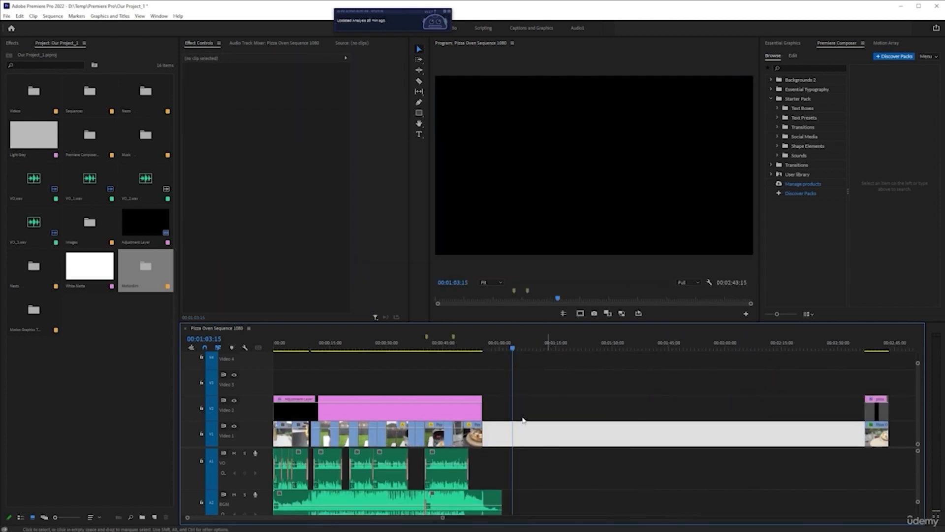
Mute the VO and BGM audio tracks.
left_click(234, 452)
left_click(234, 494)
scroll(411, 405, "up", 2)
scroll(412, 406, "up", 2)
scroll(492, 391, "up", 4)
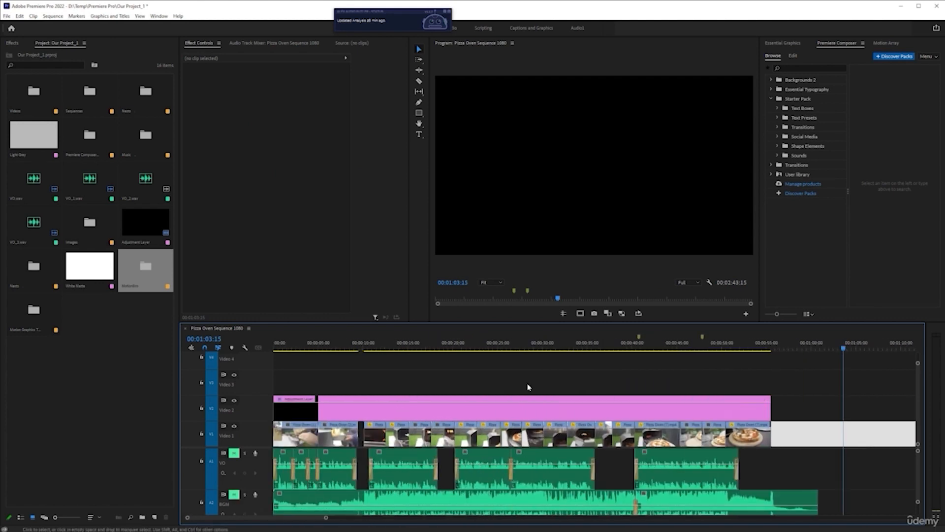
Play the edited sequence from about 25 seconds, then view the pizza-cutting shot near 52 seconds.
left_click(501, 350)
key("space")
scroll(627, 409, "down", 4)
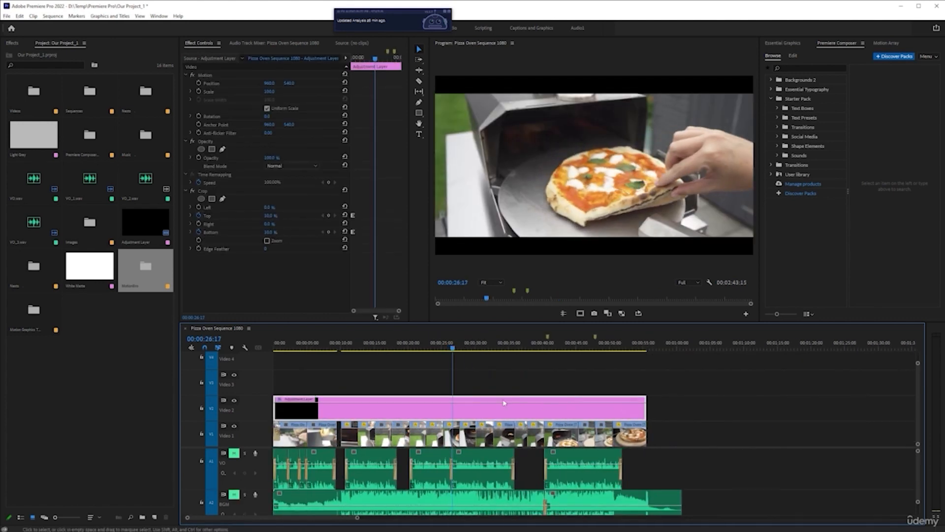
scroll(449, 399, "up", 5)
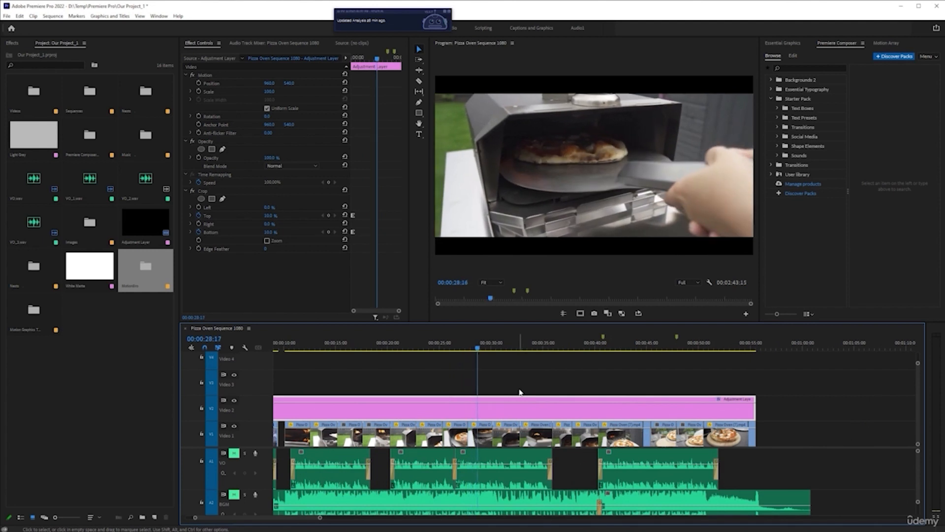
scroll(476, 414, "up", 1)
scroll(475, 415, "up", 1)
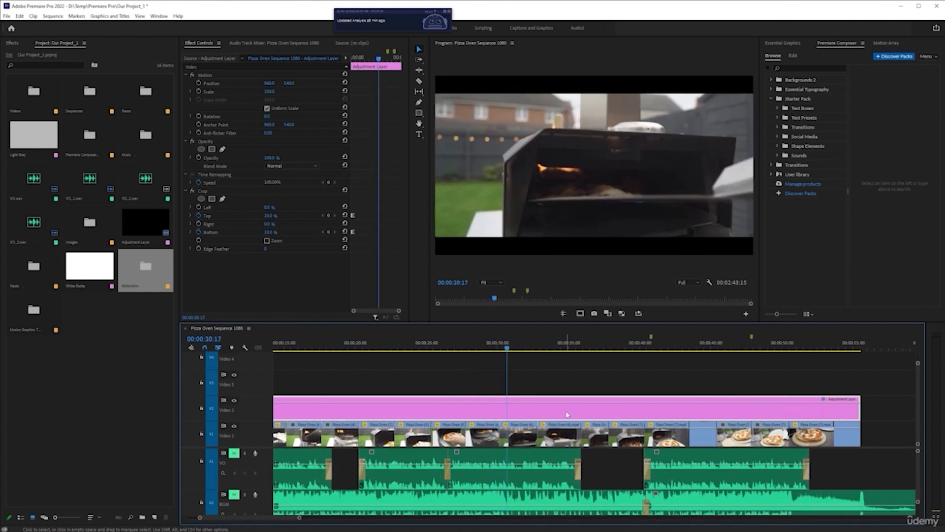
scroll(547, 434, "up", 1)
scroll(547, 432, "down", 2)
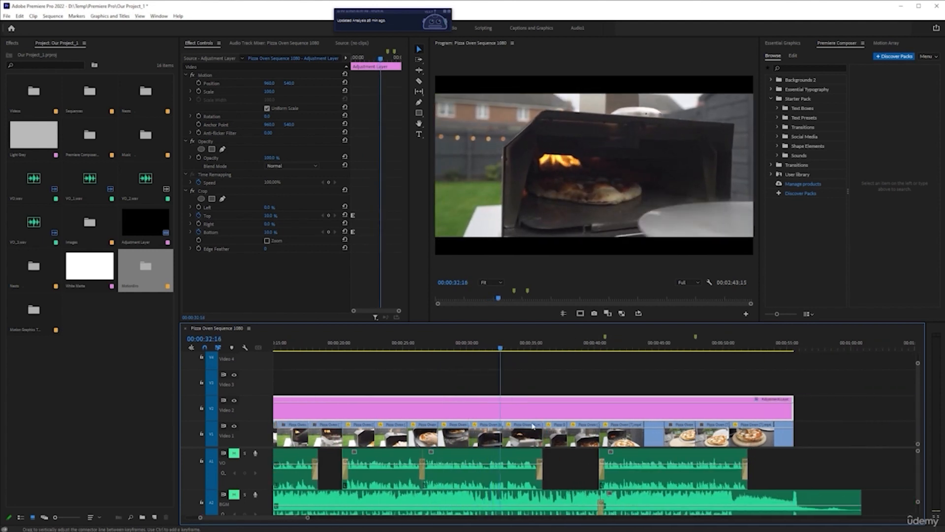
scroll(534, 427, "down", 2)
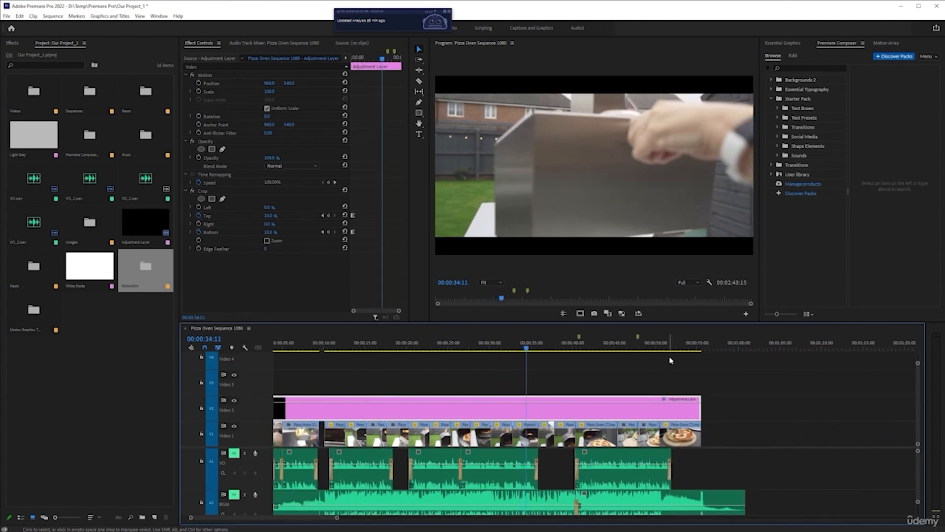
left_click(672, 343)
scroll(625, 413, "down", 4)
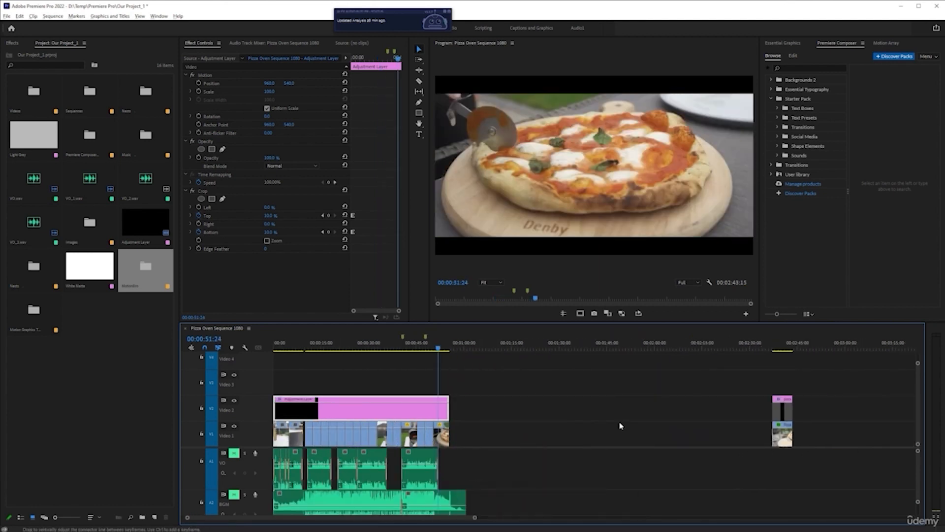
Duplicate the Pizza Oven (7) clip from under the end graphic to about 00:02:00 on Video 1 and view the copy.
left_click(785, 347)
left_click(780, 440)
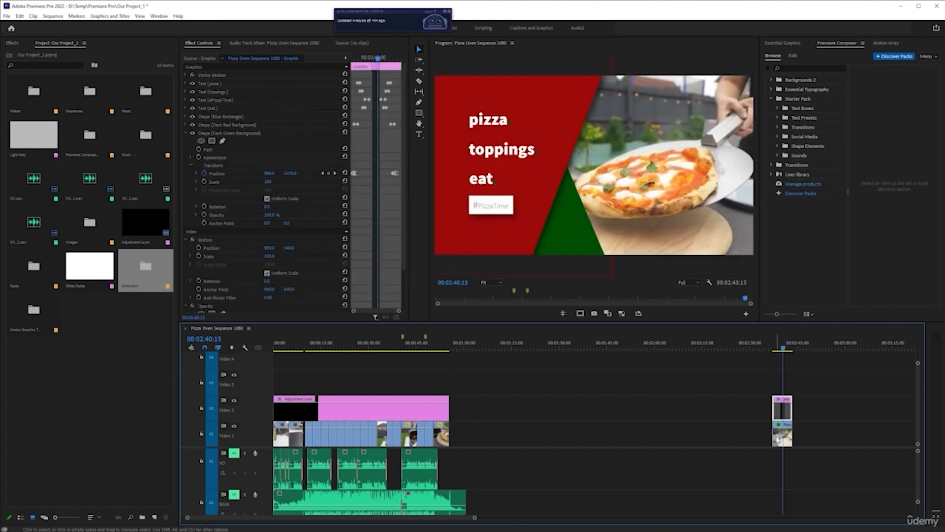
left_click(784, 438)
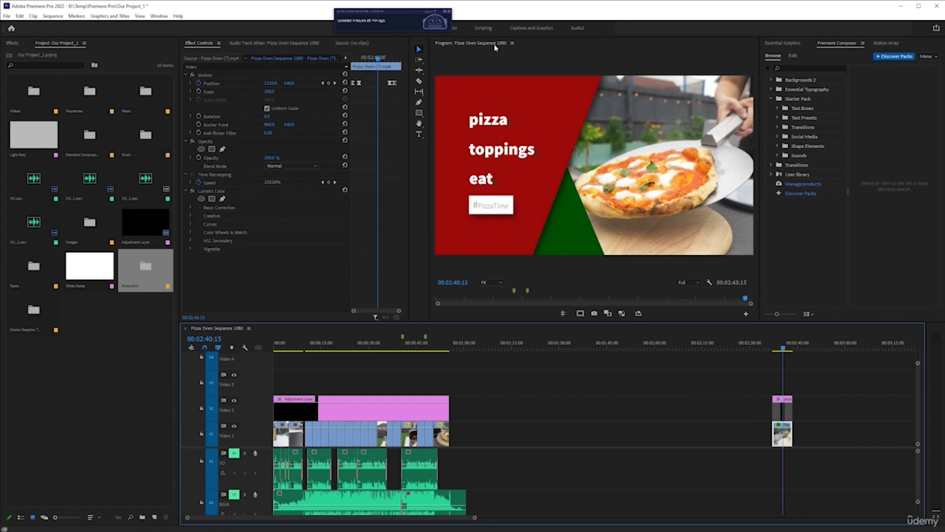
left_click_drag(781, 439, 662, 436)
left_click(662, 345)
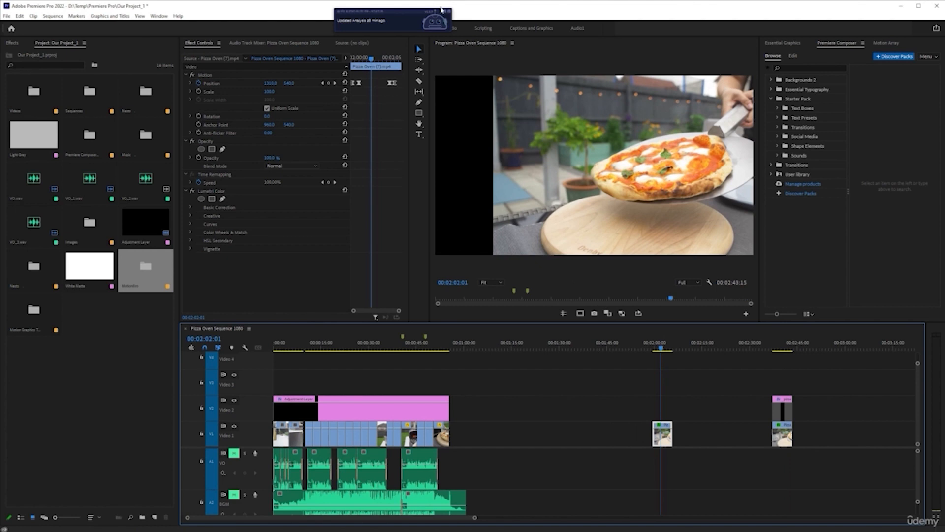
Switch to the Color workspace, delete the copied clip's Position keyframes and reset its Position to 960, 540.
left_click(449, 13)
left_click(388, 28)
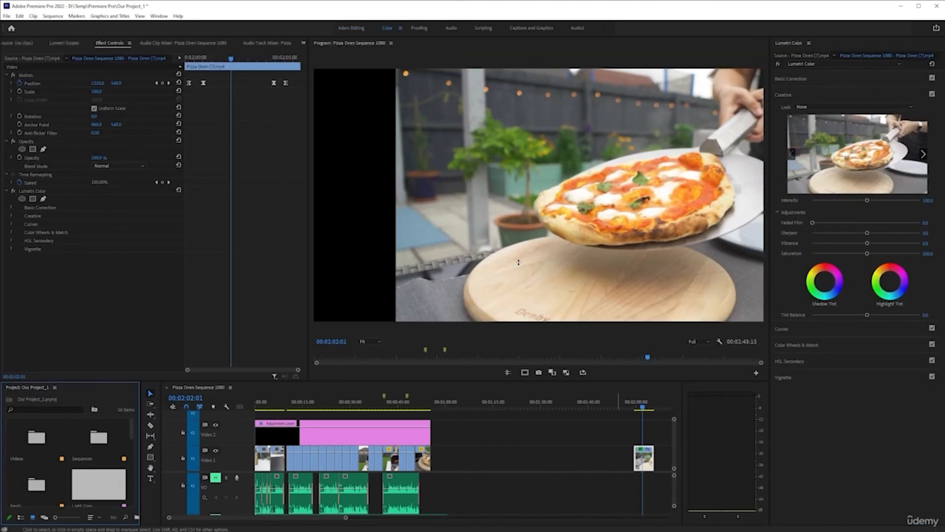
left_click(20, 83)
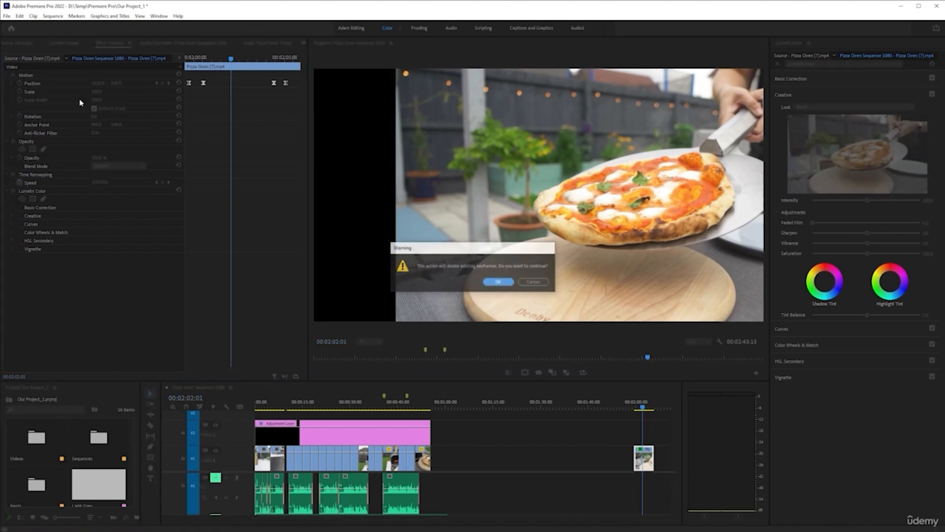
left_click(499, 281)
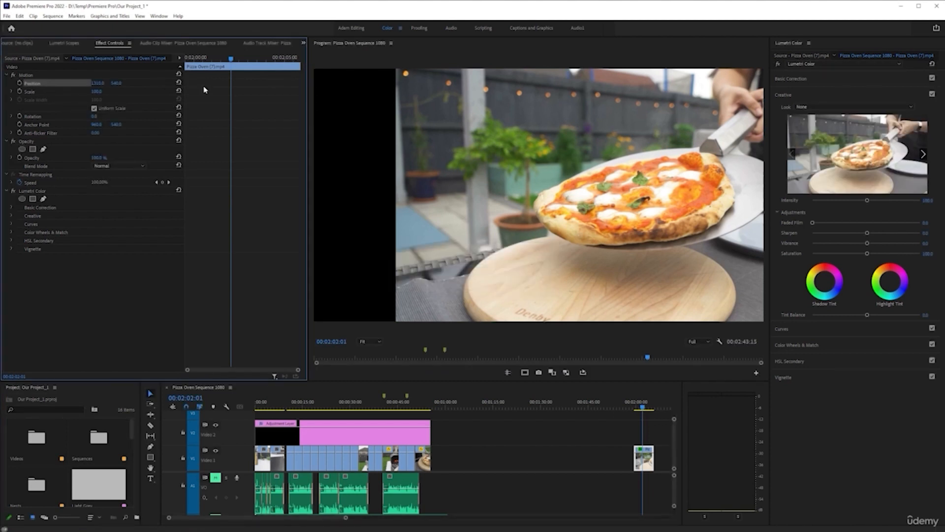
left_click(179, 82)
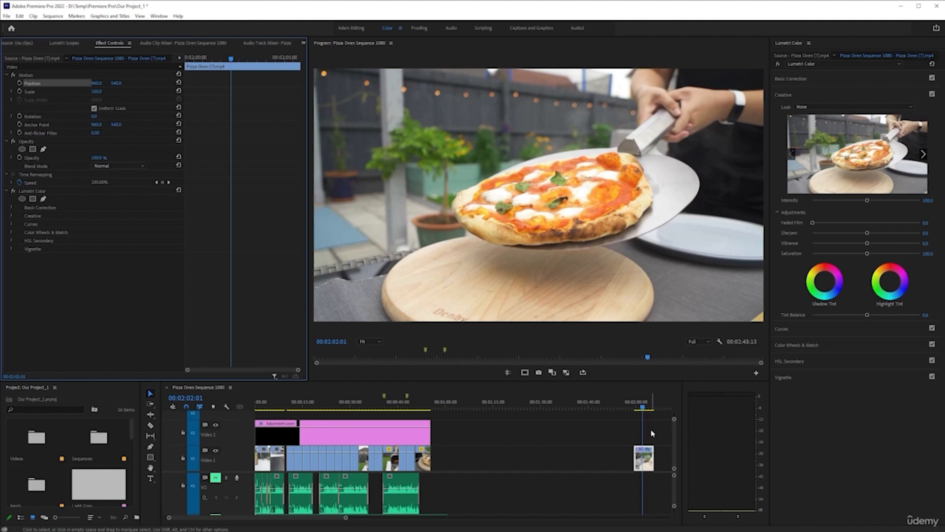
Review the copied clip's Basic Correction and Creative settings in Lumetri Color.
left_click(806, 81)
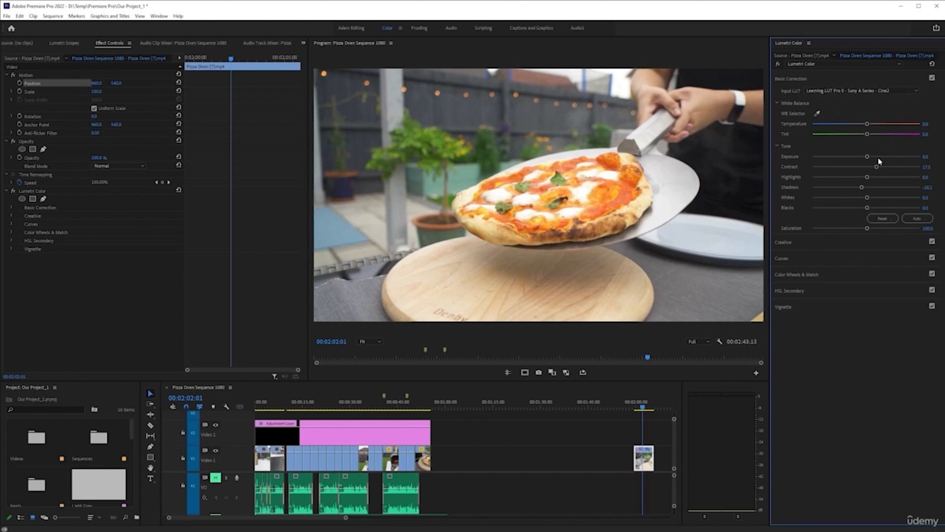
left_click(814, 244)
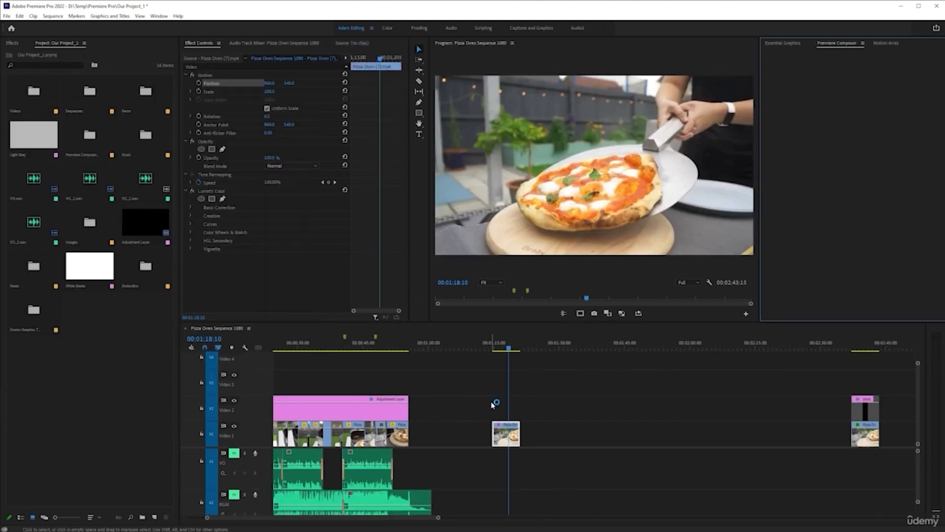
Open the keyboard shortcuts to examine the current layout, then close them without changes.
scroll(496, 405, "left", 3)
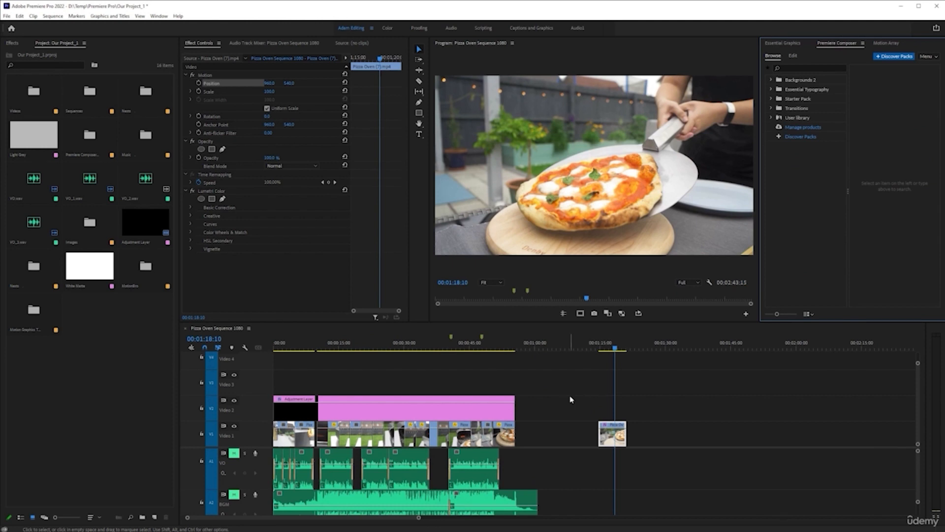
left_click(20, 16)
left_click(93, 274)
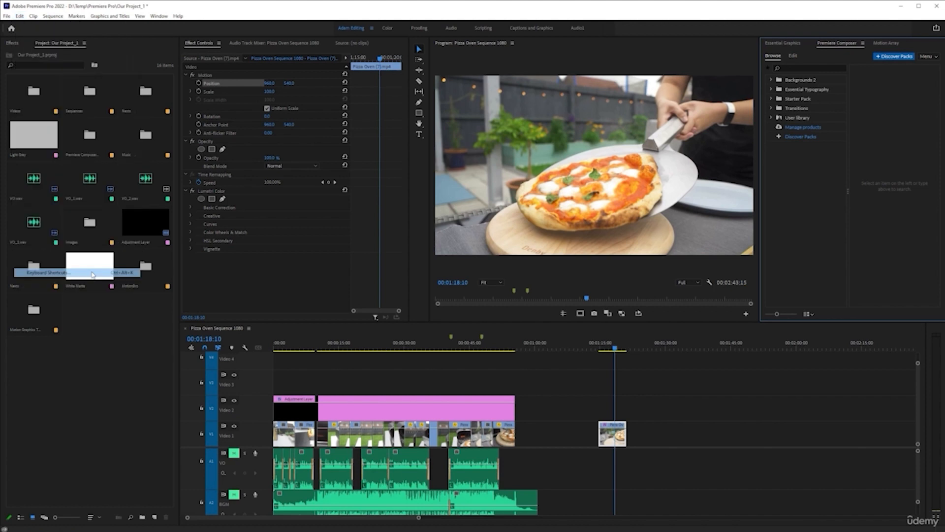
left_click_drag(735, 129, 545, 100)
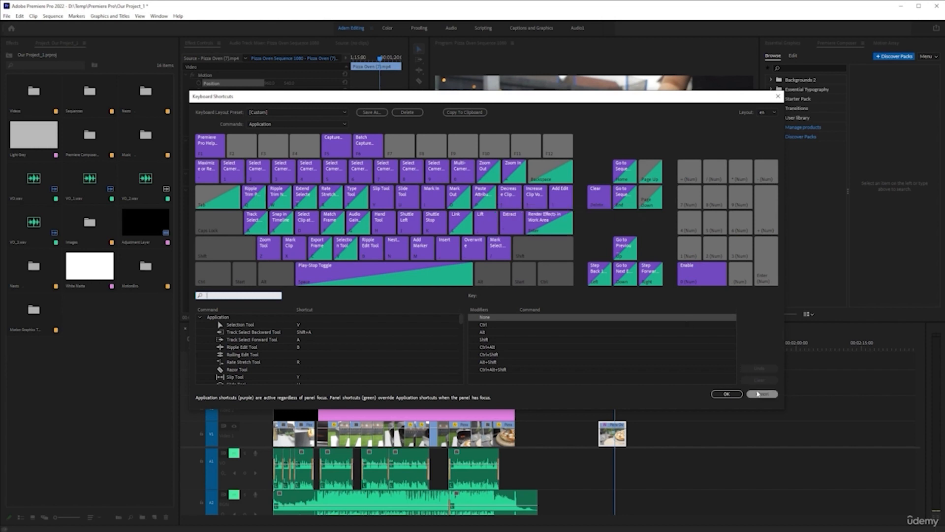
left_click(762, 394)
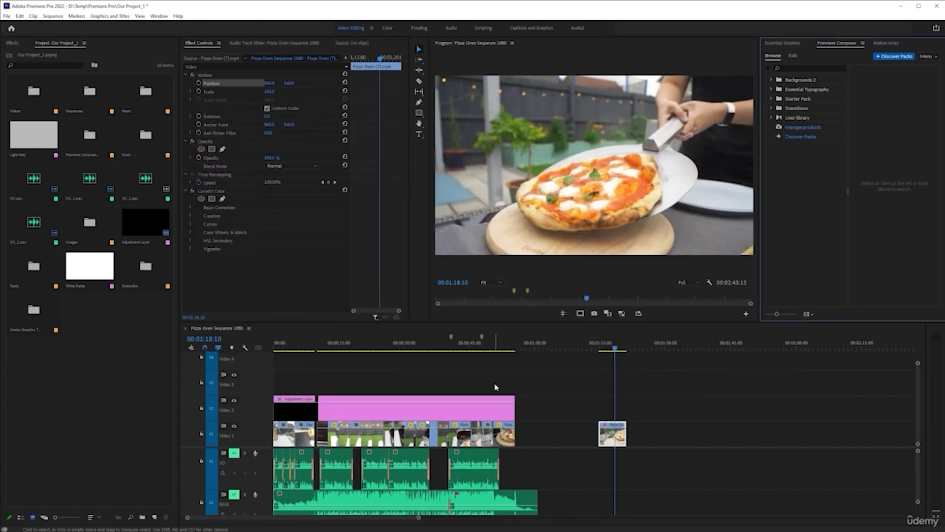
Compare the standalone pizza clip with several shots in the edited section by moving the playhead between them.
scroll(593, 342, "up", 2, "alt")
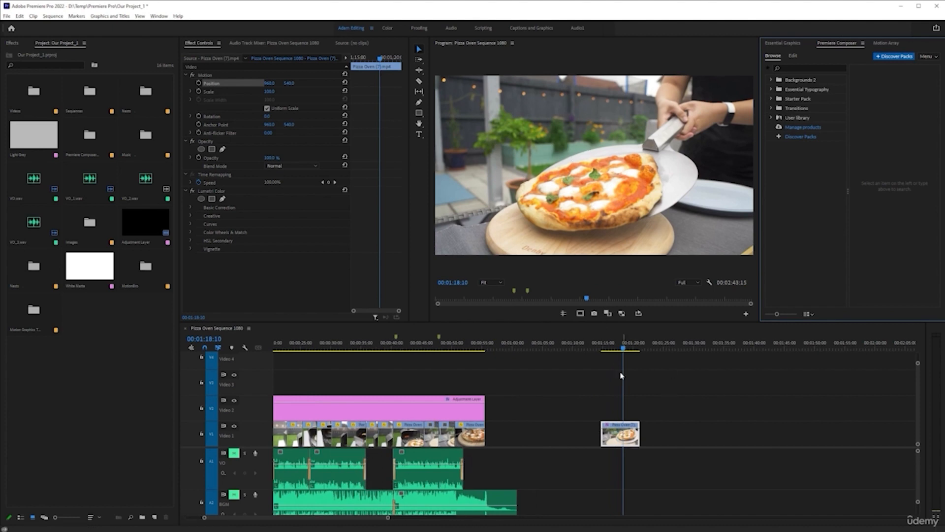
left_click(623, 349)
left_click_drag(624, 351, 626, 348)
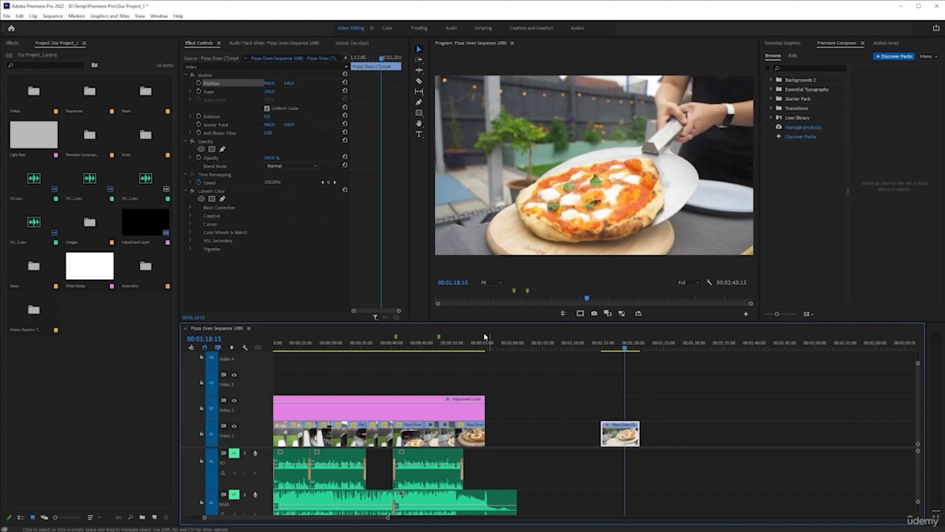
left_click(472, 343)
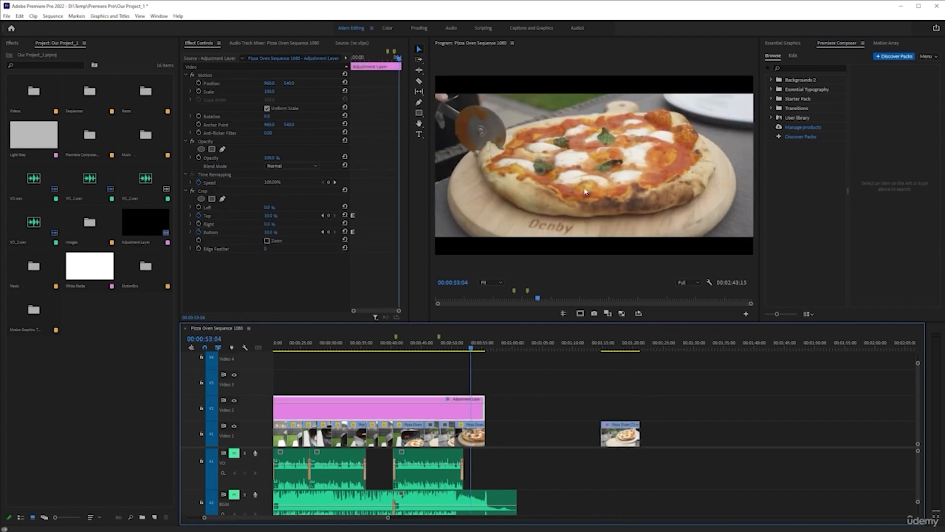
left_click(409, 345)
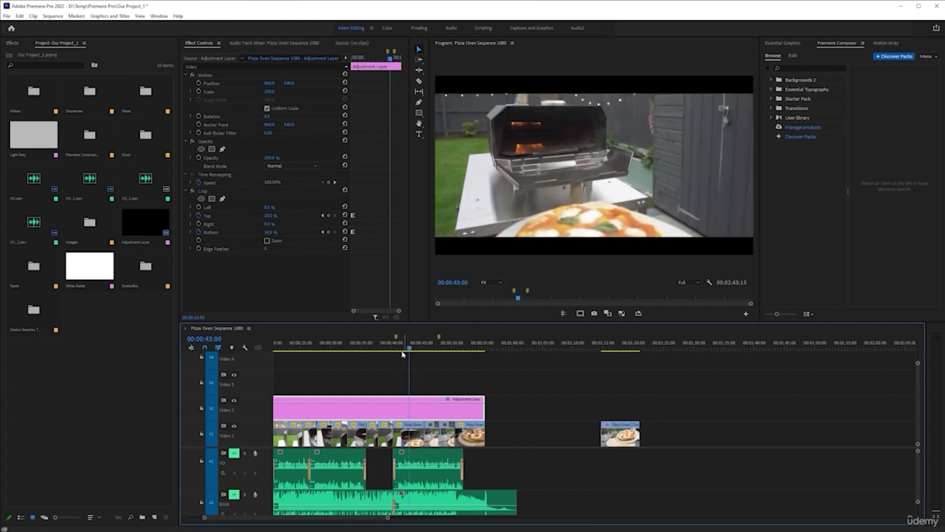
left_click_drag(369, 353, 319, 347)
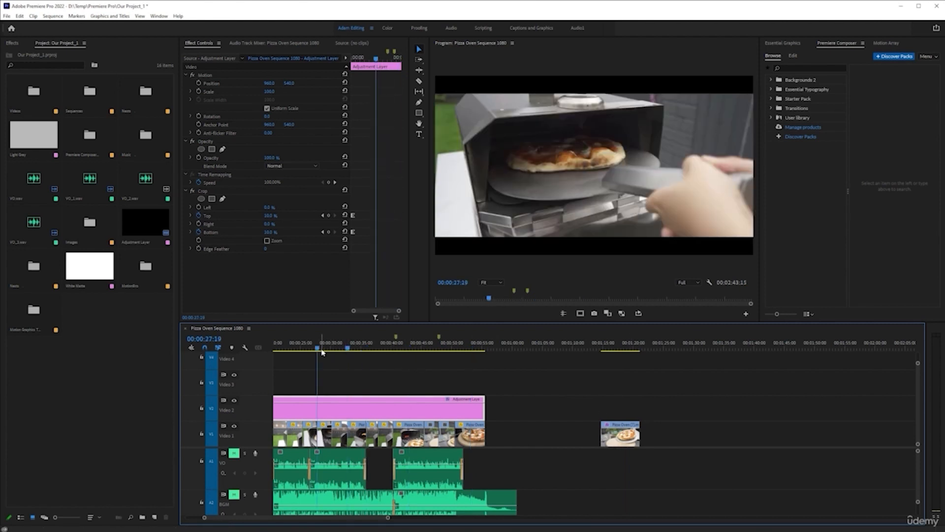
left_click(396, 344)
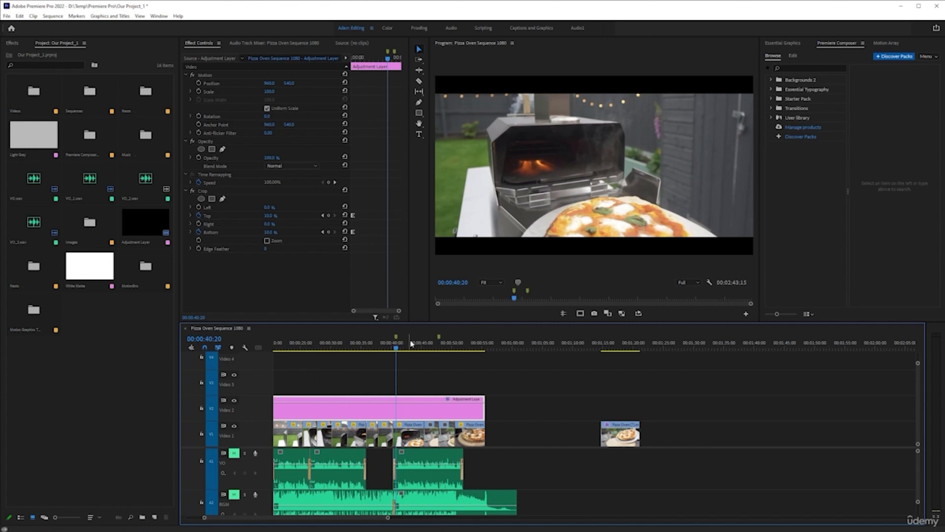
left_click(416, 347)
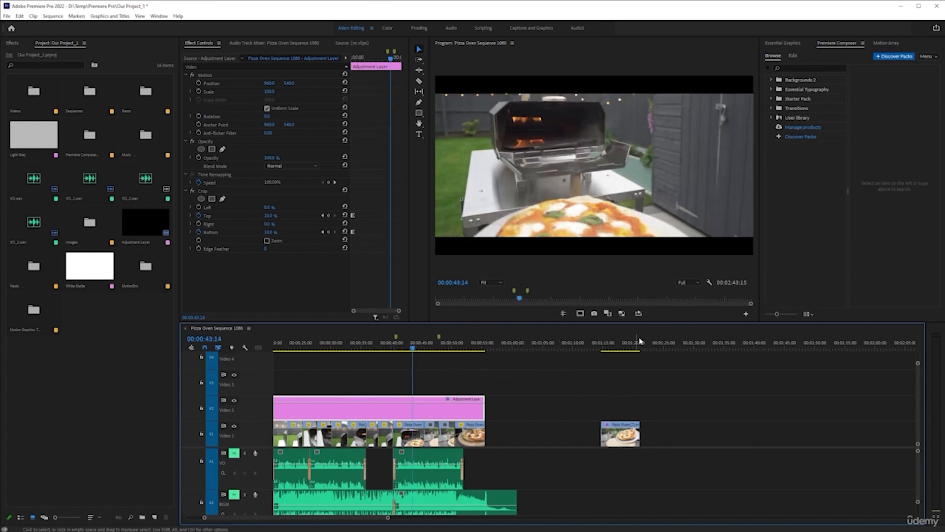
Paste a second copy of the standalone pizza clip on Video 1 at 00:01:24:23 and move the playhead onto it.
left_click(620, 346)
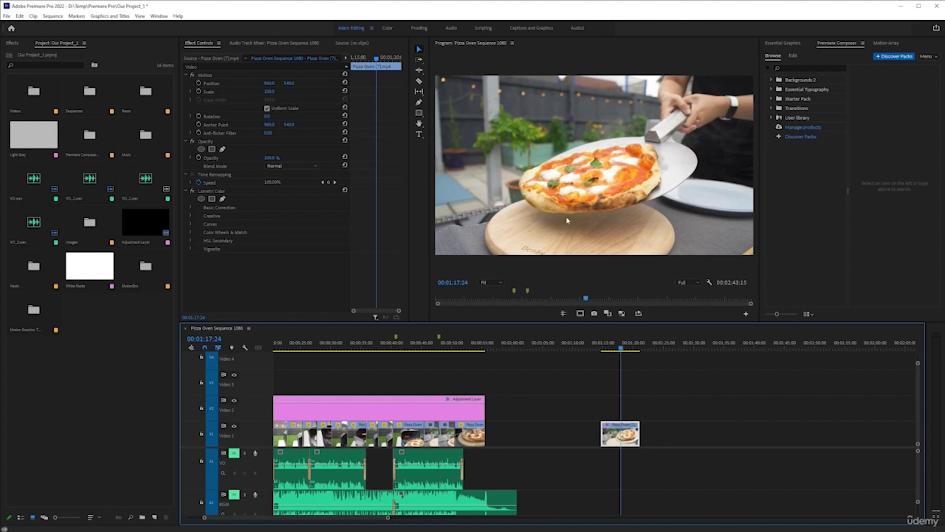
left_click(663, 344)
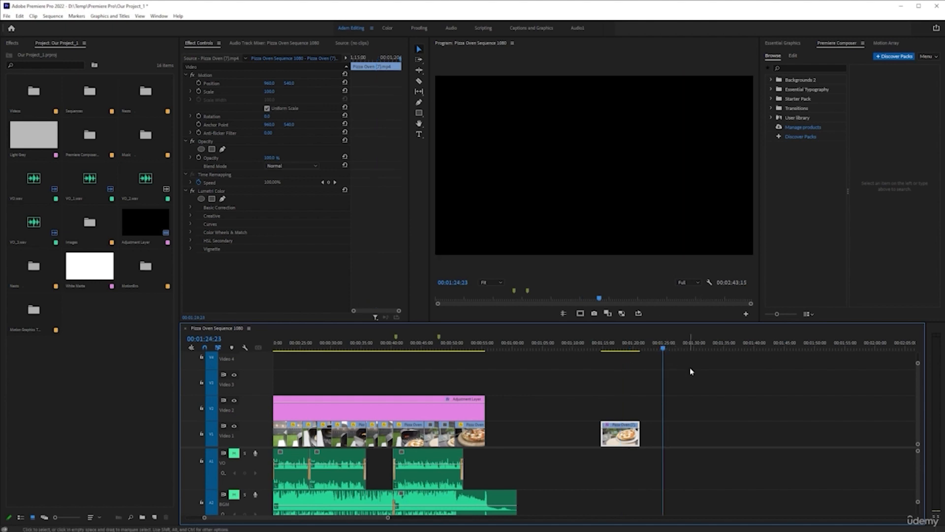
key("ctrl+v")
left_click(683, 347)
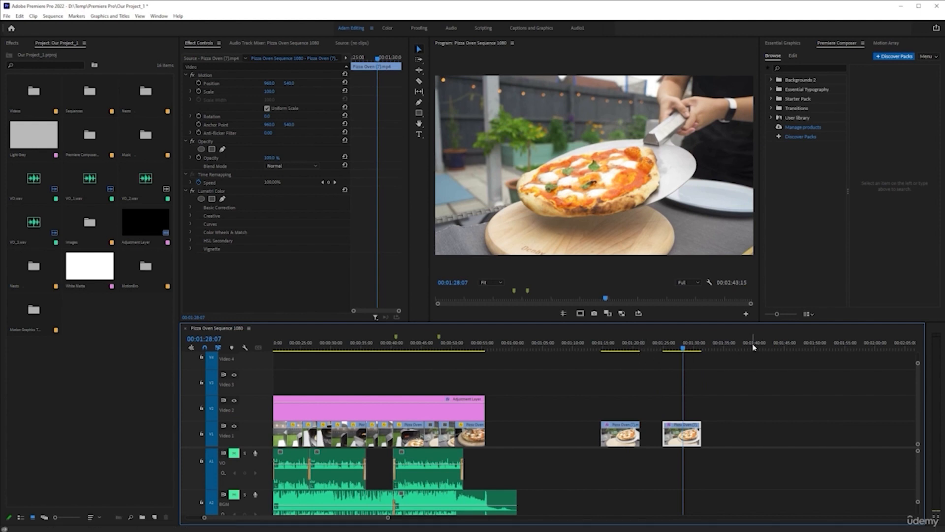
Undo the second pasted copy of the pizza clip and select the edit's final pizza clip on Video 1 at 00:00:52:14.
key("ctrl+z")
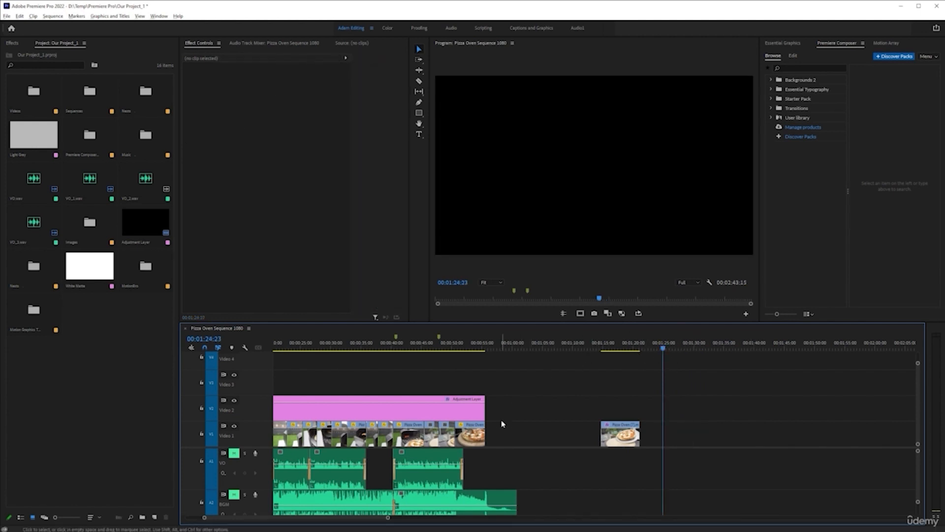
scroll(500, 420, "up", 5)
scroll(550, 414, "down", 1)
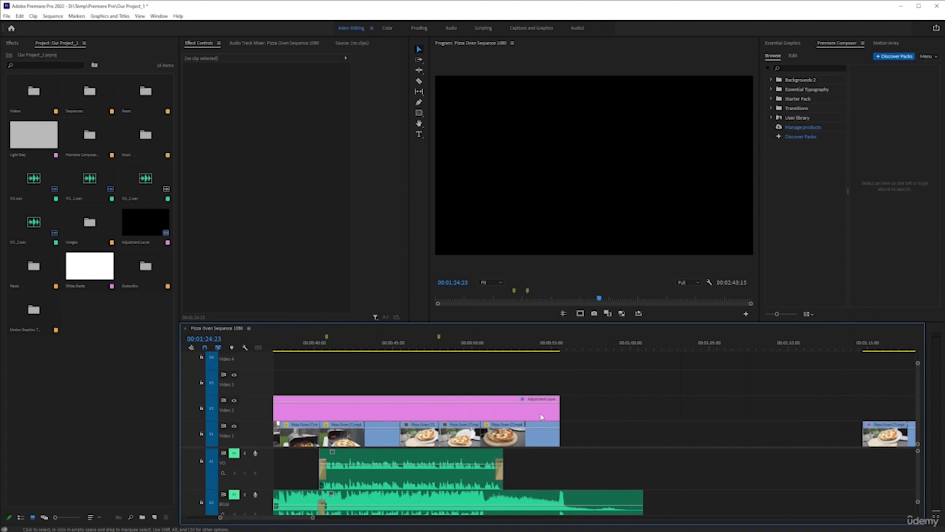
left_click(513, 346)
scroll(490, 429, "up", 3)
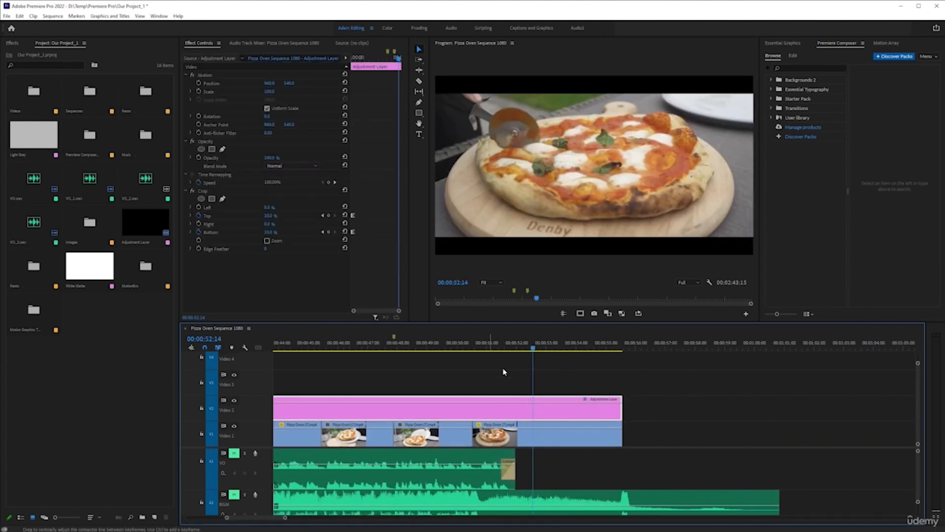
scroll(553, 436, "up", 1)
left_click(553, 436)
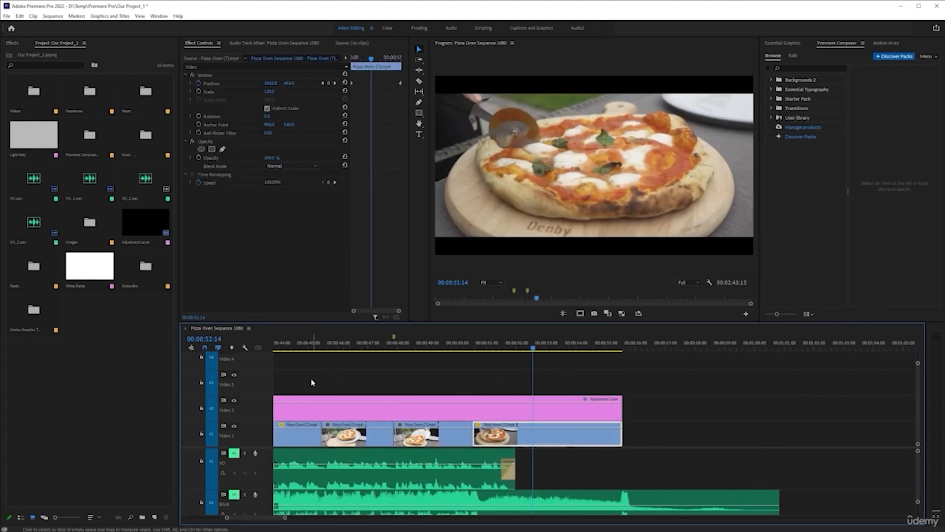
Hide and lock the Video 2 track that holds the adjustment layer.
left_click(234, 400)
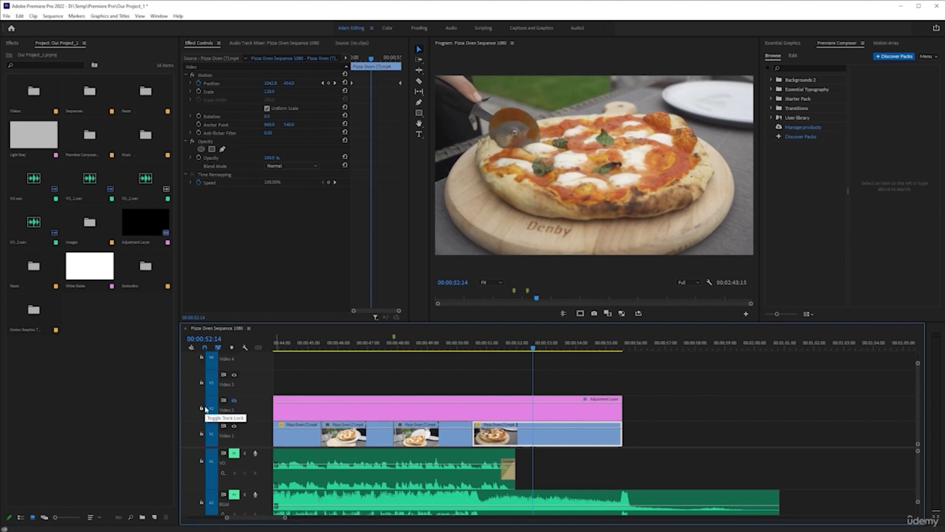
left_click(201, 409)
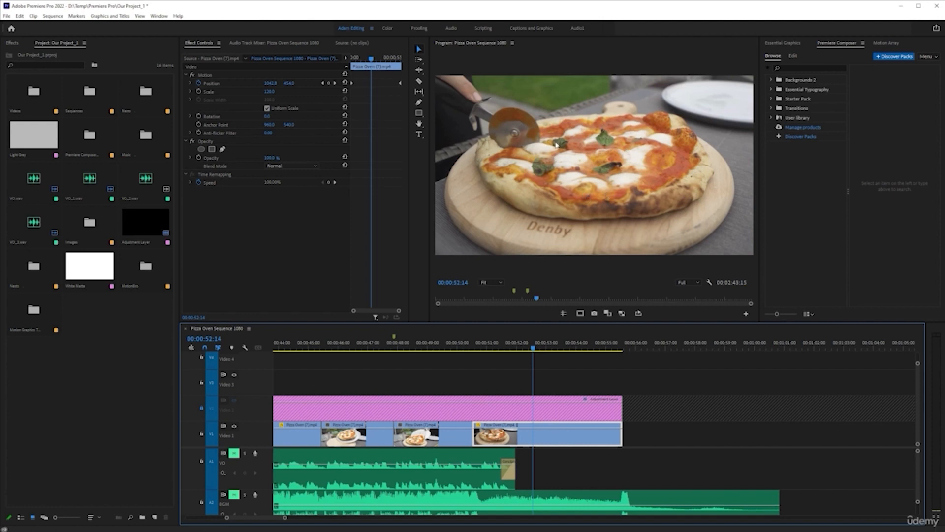
scroll(698, 412, "down", 4)
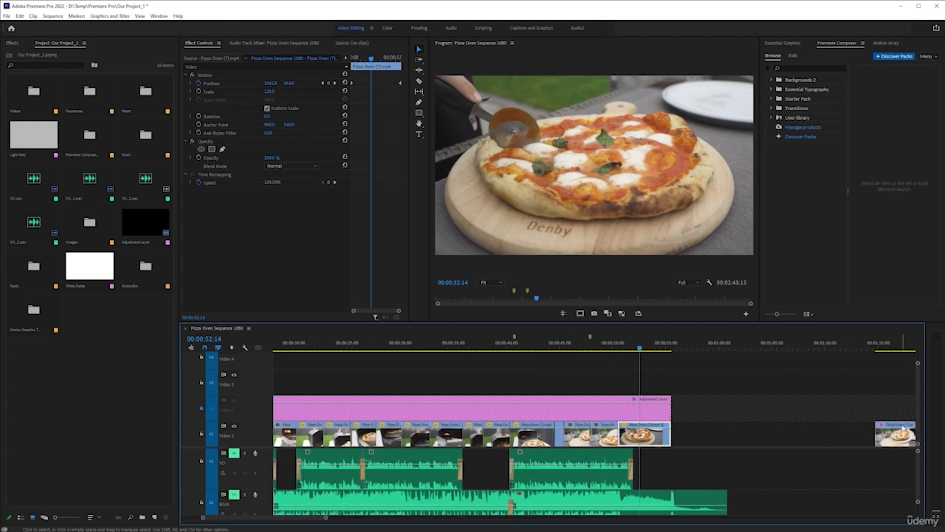
scroll(660, 433, "up", 3)
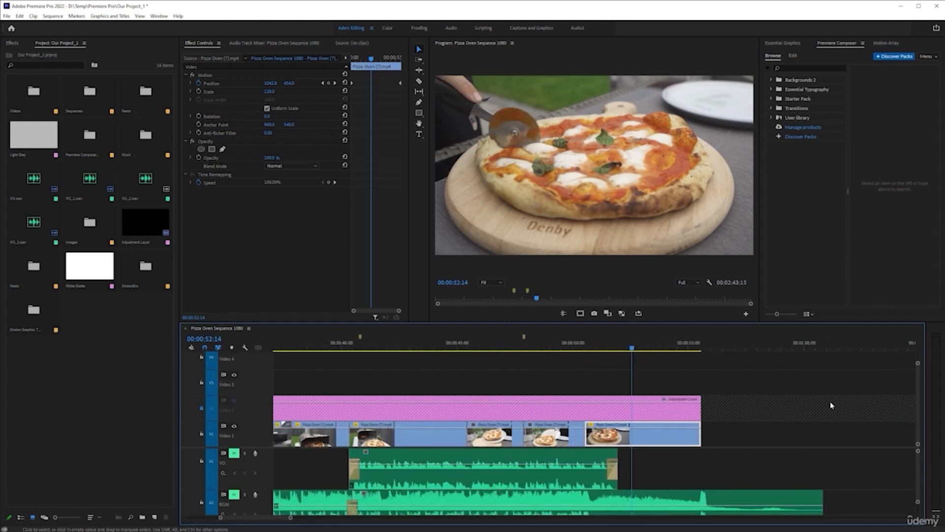
right_click(630, 436)
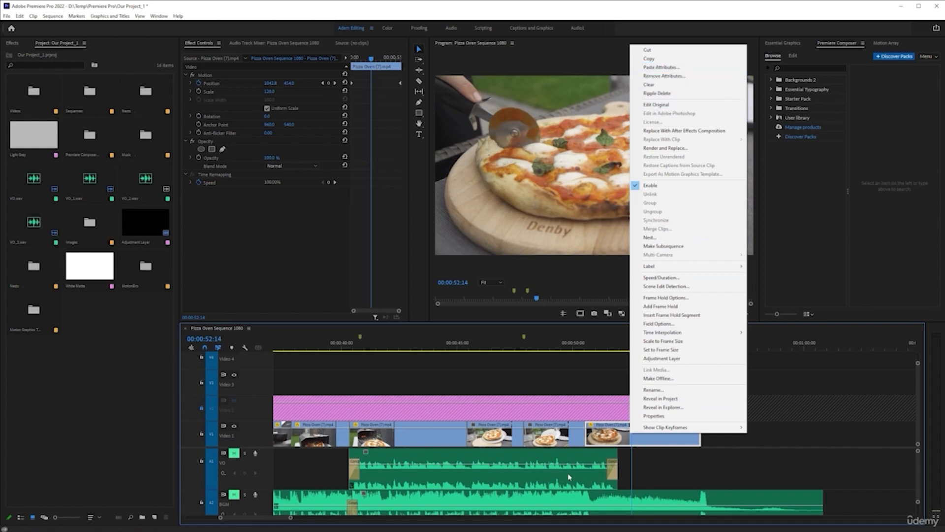
left_click(621, 444)
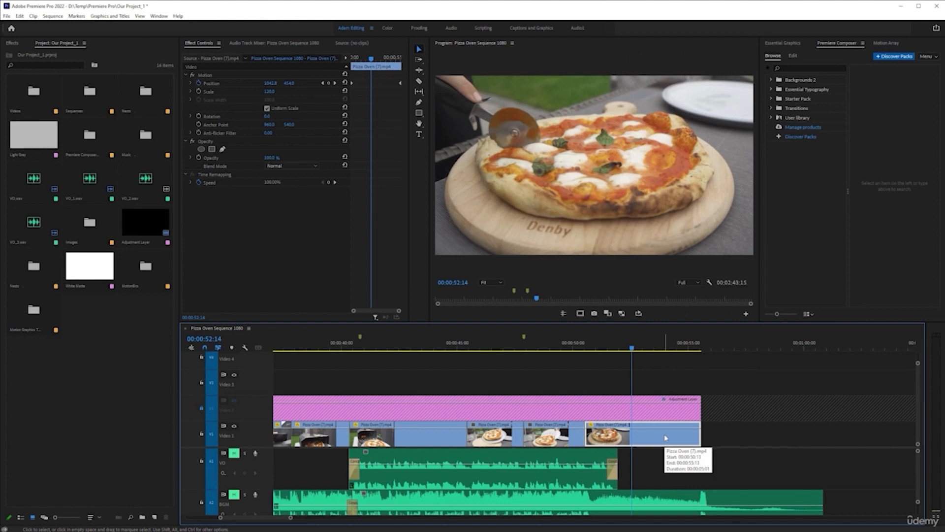
key("ctrl+alt+v")
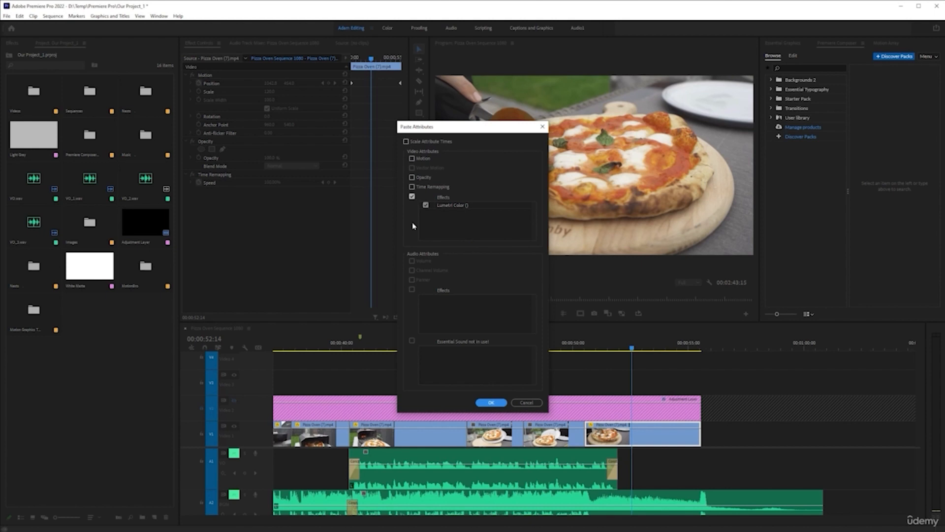
left_click(411, 158)
left_click(412, 159)
left_click(531, 403)
Play the final pizza clip from near its start to review its motion and ungraded look.
left_click(594, 348)
key("space")
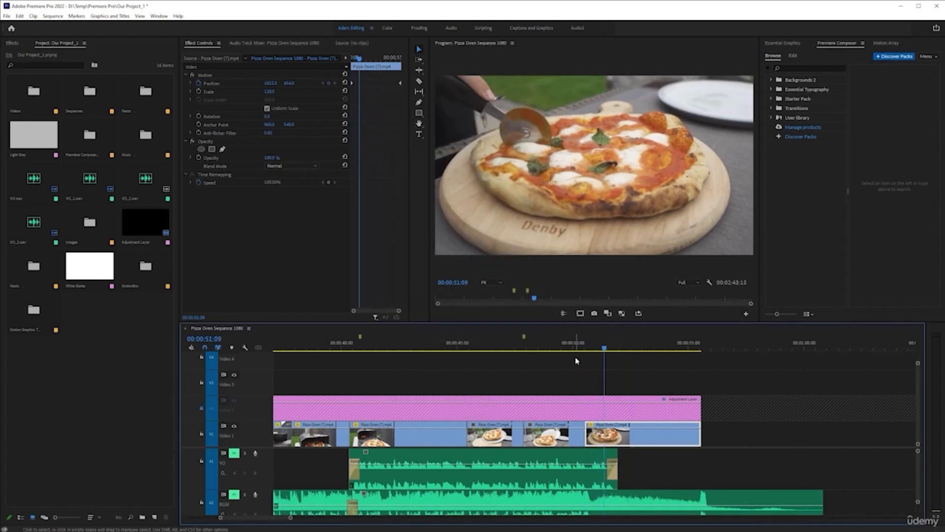
key("space")
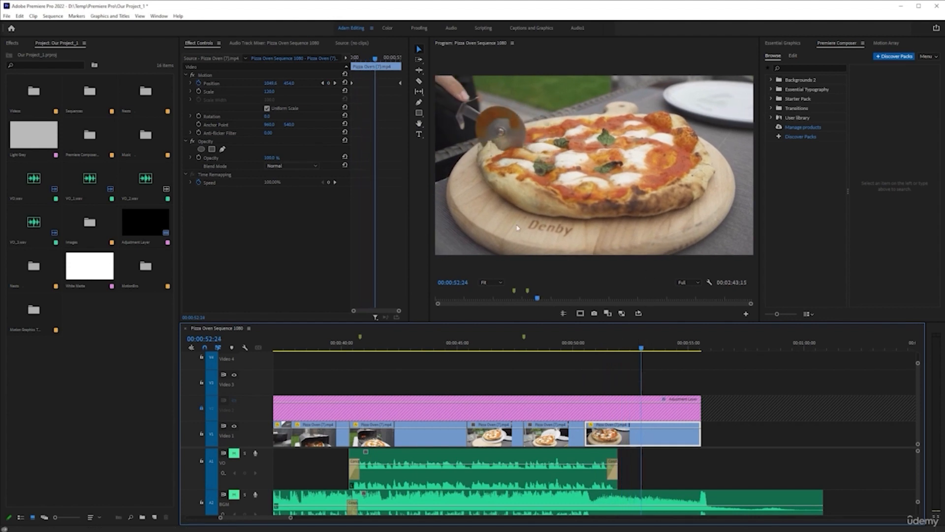
Paste only the Lumetri Color effect onto the final pizza clip, undoing and redoing it to compare the ungraded and graded looks.
scroll(600, 422, "down", 3, "alt")
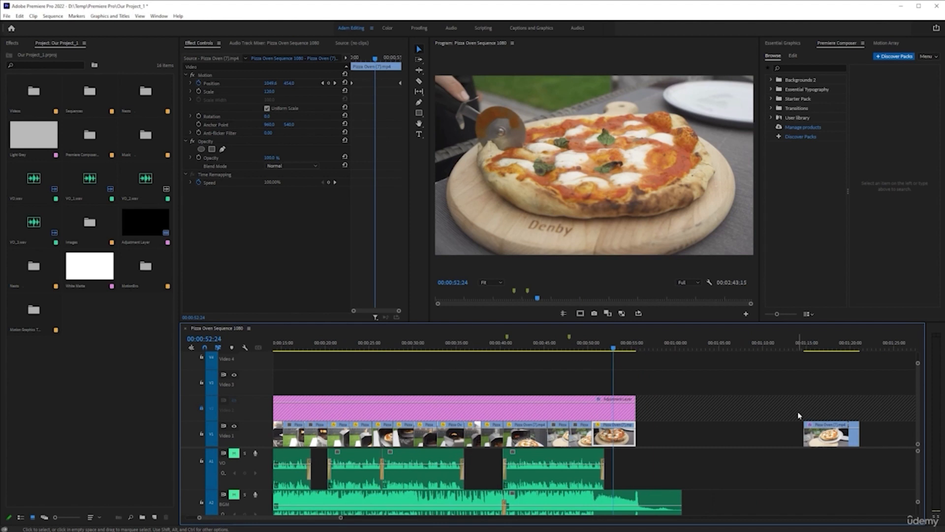
scroll(647, 443, "up", 2, "alt")
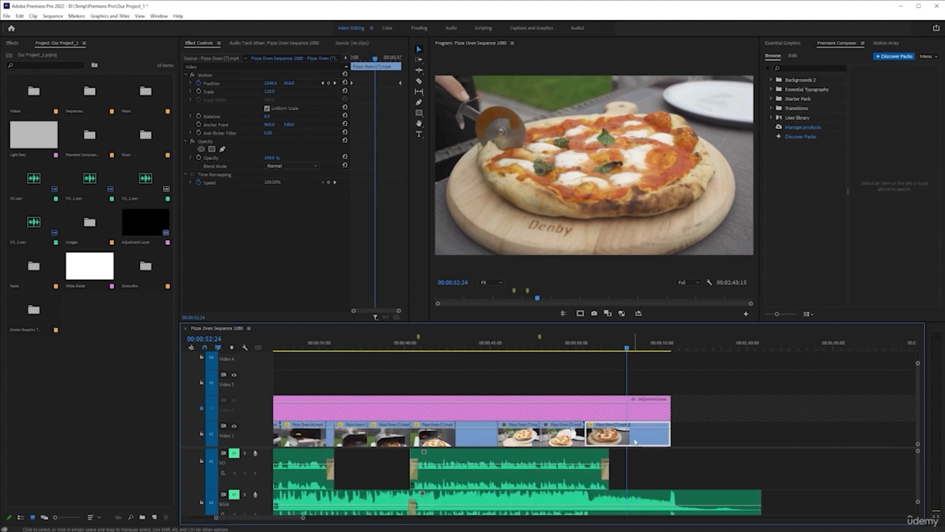
scroll(634, 441, "up", 2, "alt")
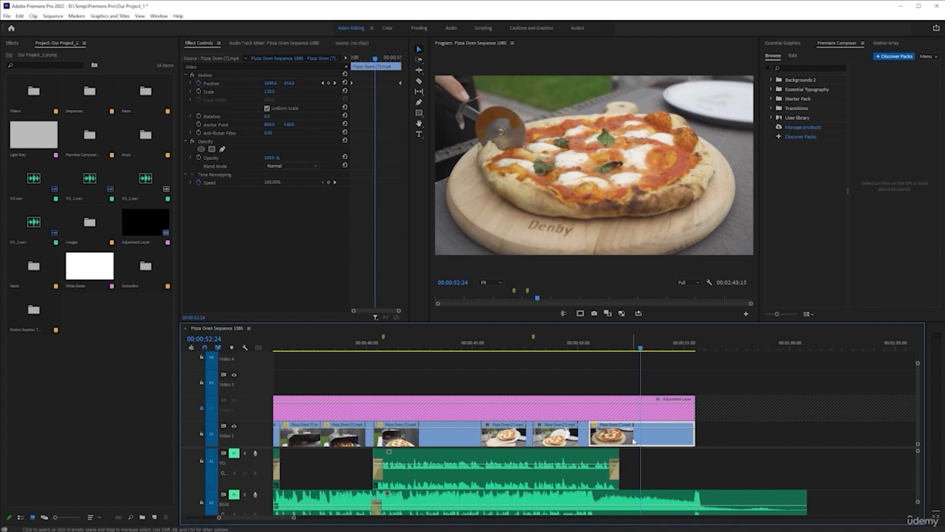
key("ctrl+alt+v")
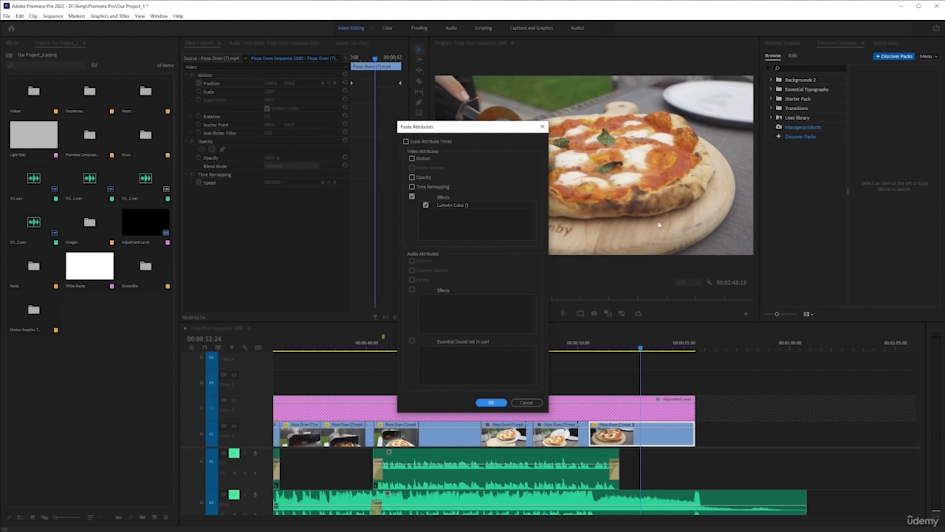
left_click(490, 402)
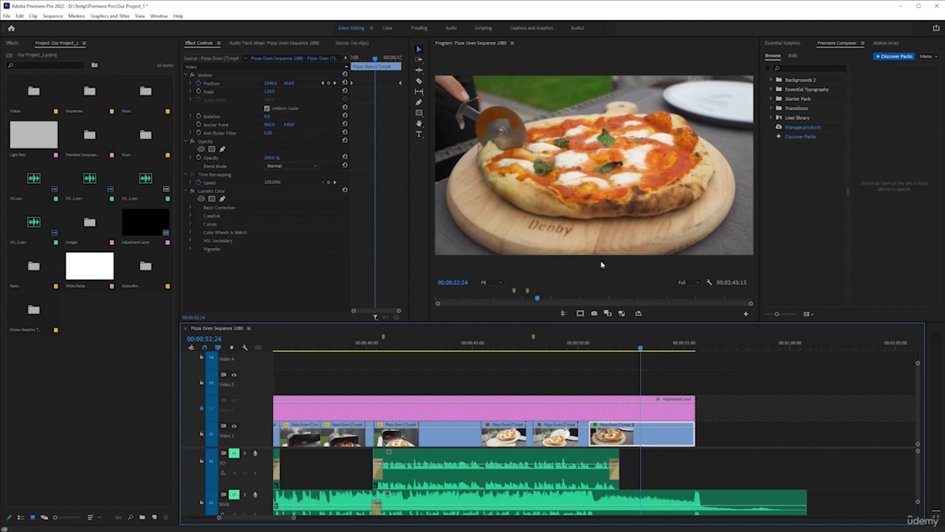
key("ctrl+z")
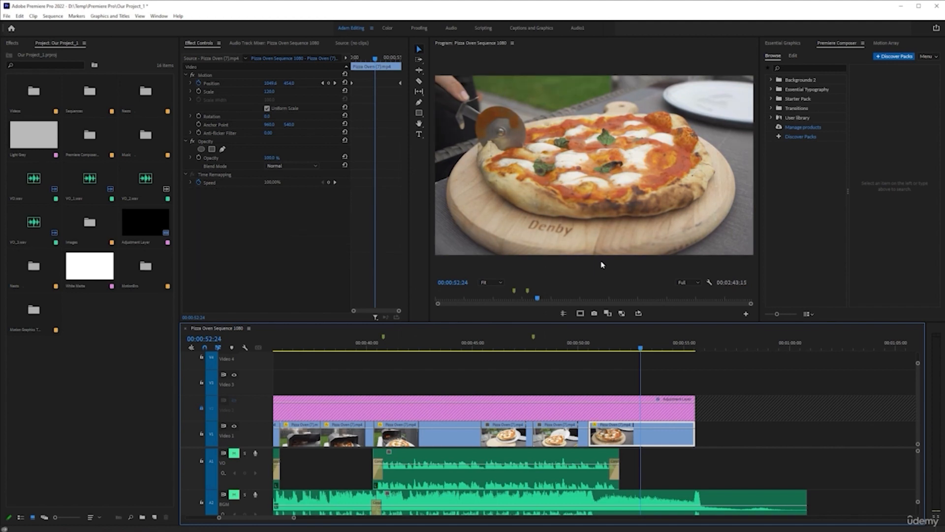
key("ctrl+shift+z")
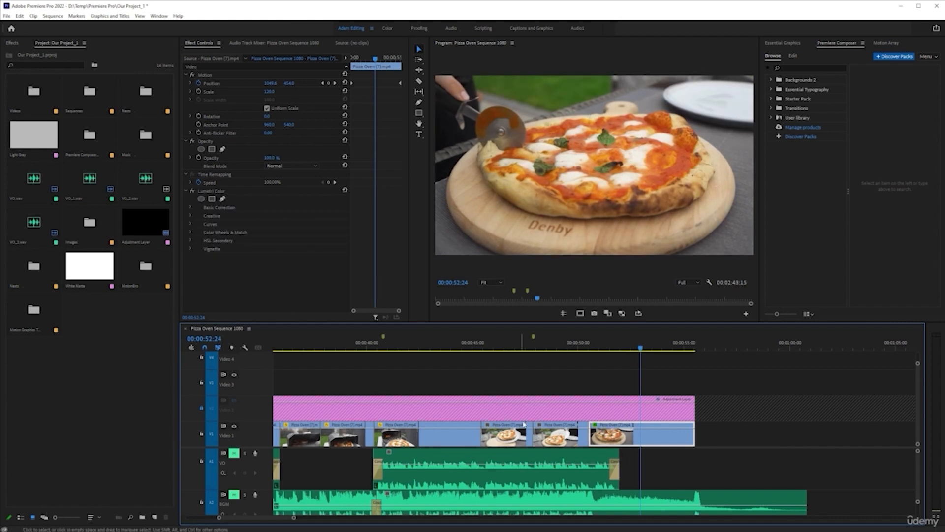
Play the graded final pizza clip from near its start, then undo the pasted Lumetri Color effect.
scroll(670, 437, "down", 5)
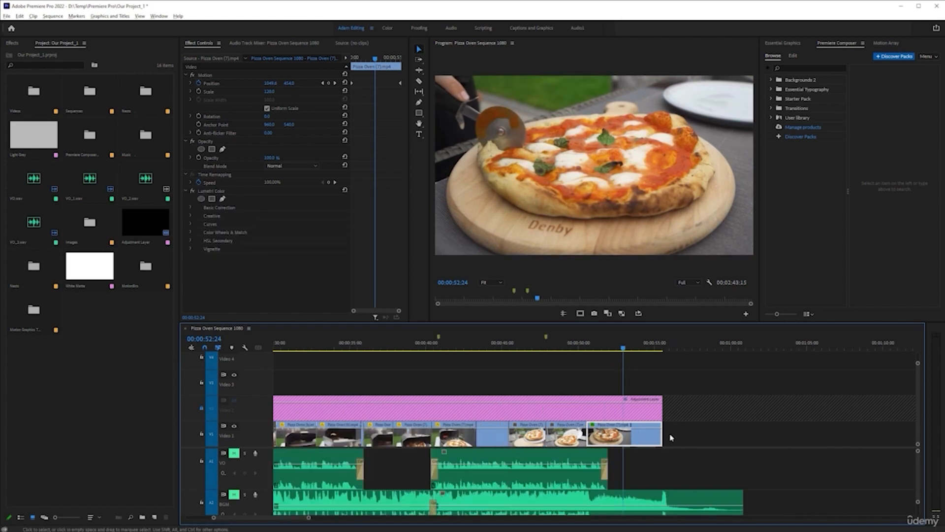
scroll(674, 435, "up", 5)
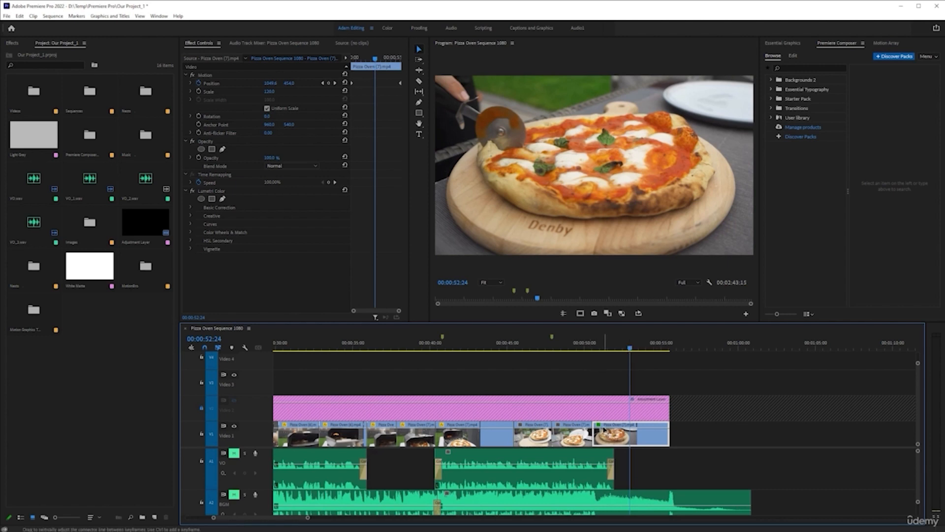
left_click(602, 348)
key("space")
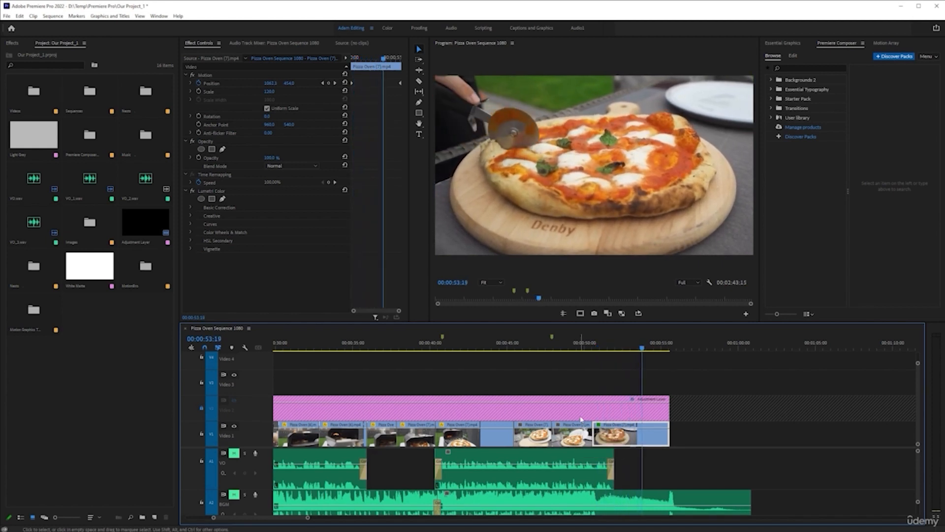
key("ctrl+z")
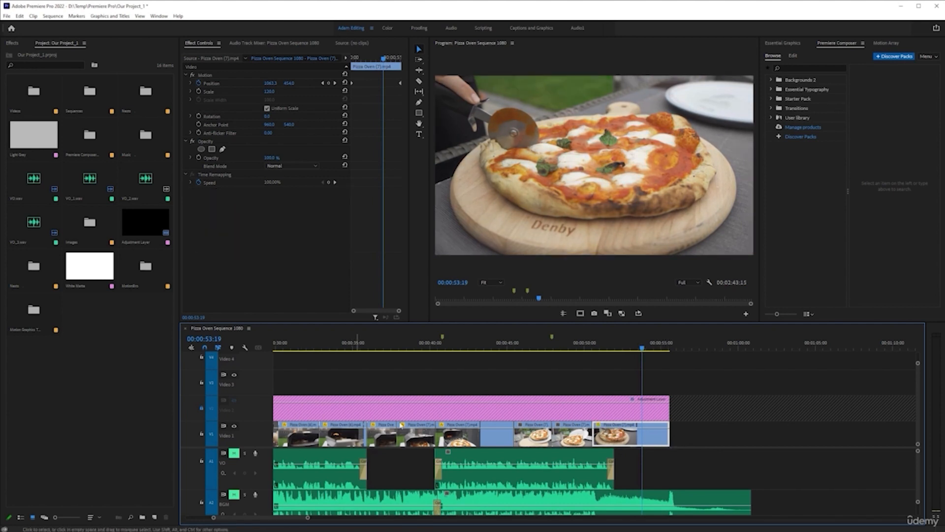
Select all Video 1 clips of the main edit, excluding the standalone copy, and paste only the Lumetri Color effect onto them.
scroll(501, 424, "down", 4)
scroll(502, 426, "up", 2)
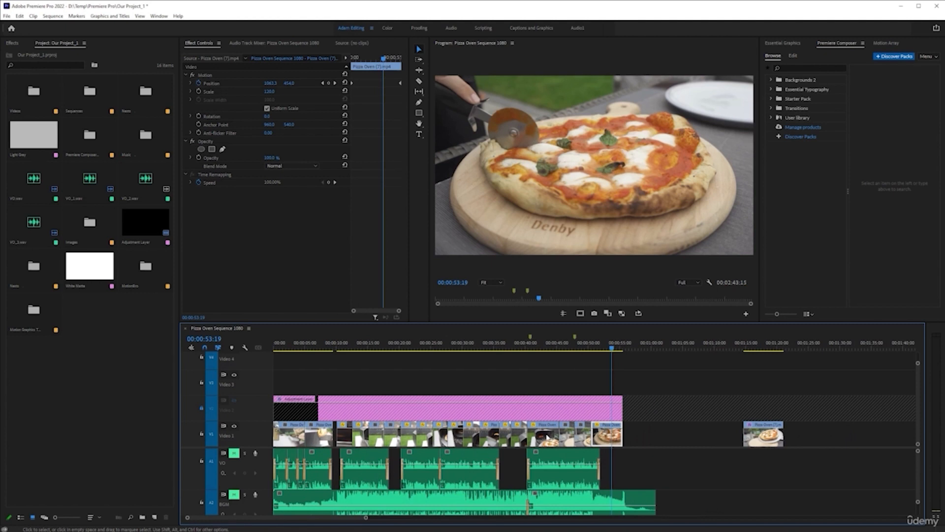
scroll(547, 437, "down", 1)
mouse_move(602, 428)
left_mouse_down()
mouse_move(531, 438)
mouse_move(252, 437)
left_mouse_up()
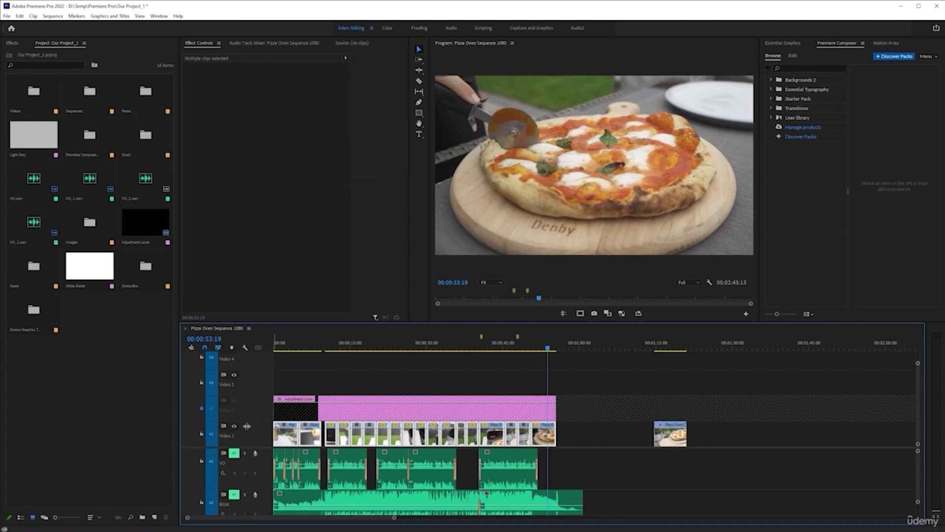
key("ctrl+alt+v")
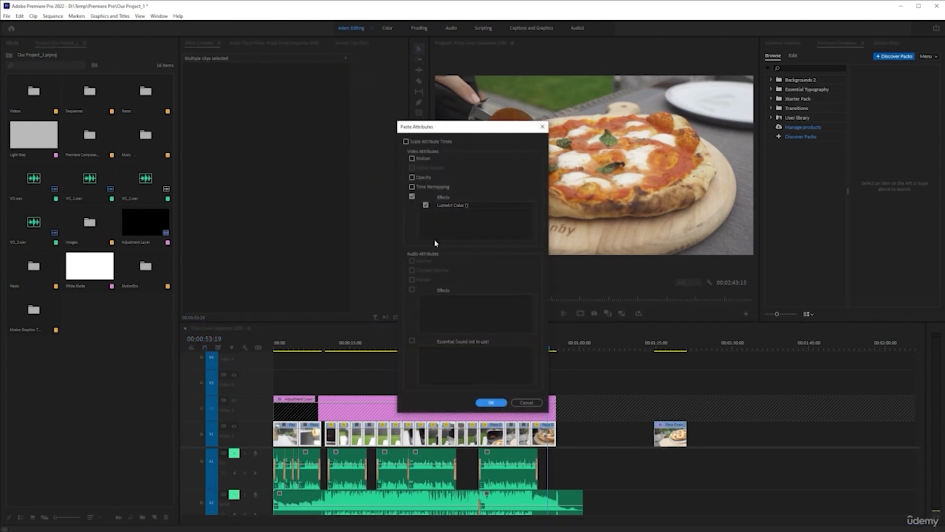
left_click(493, 402)
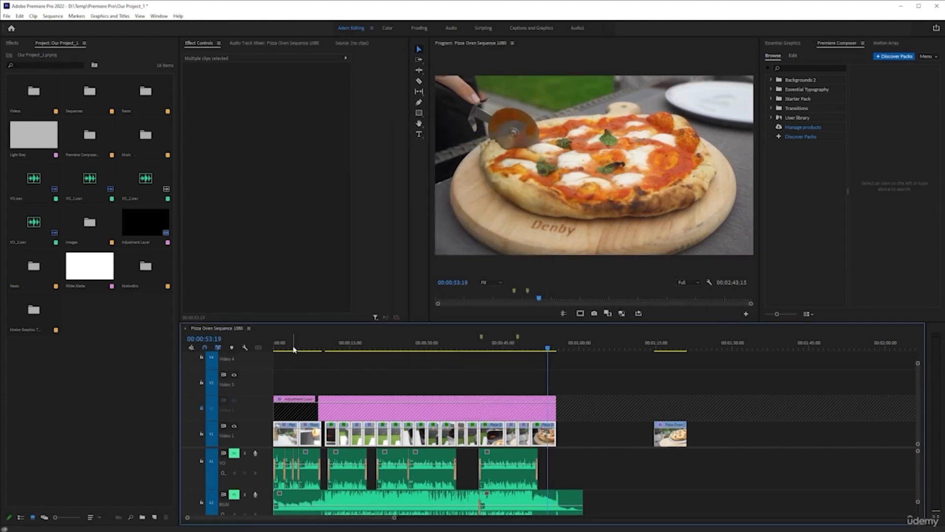
Compare the edit's first clip with and without Lumetri Color, leave the effect enabled, and play on into the second clip.
key("Home")
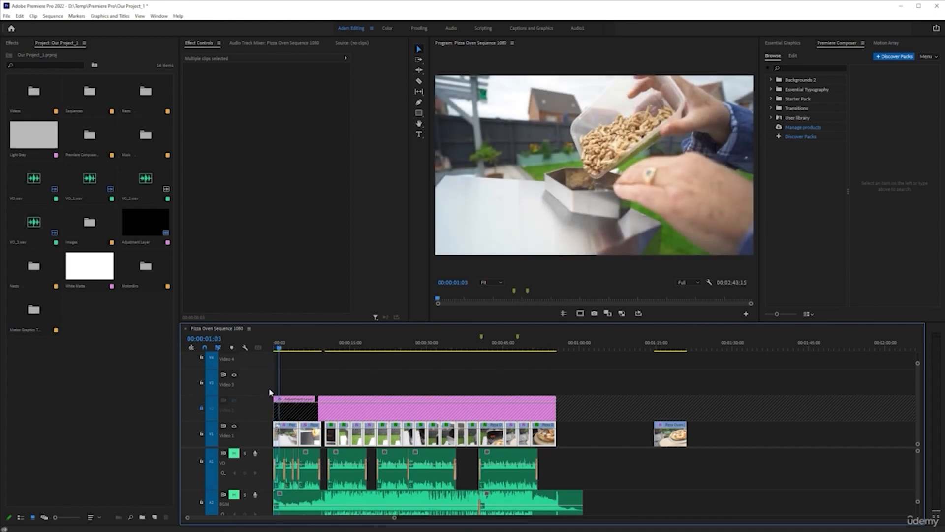
left_click(286, 436)
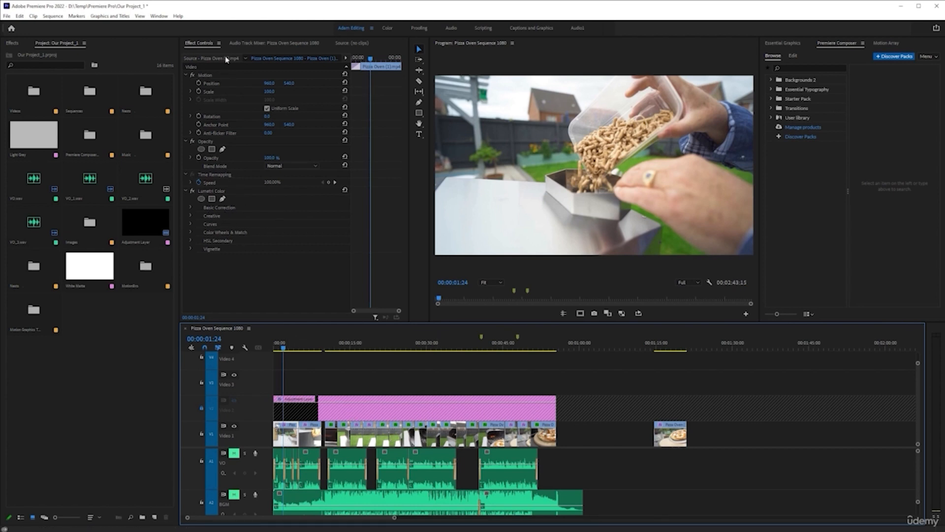
key("ctrl+s")
left_click(193, 192)
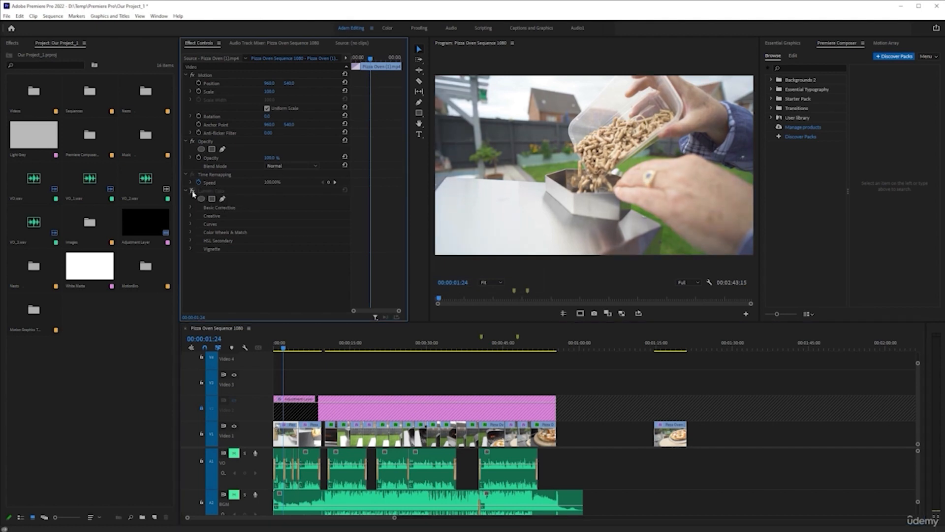
left_click(192, 191)
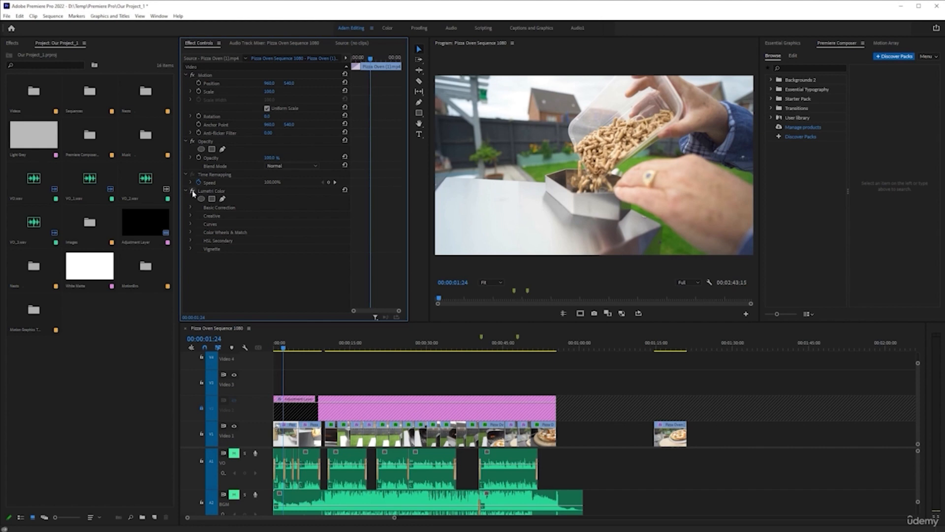
left_click(192, 192)
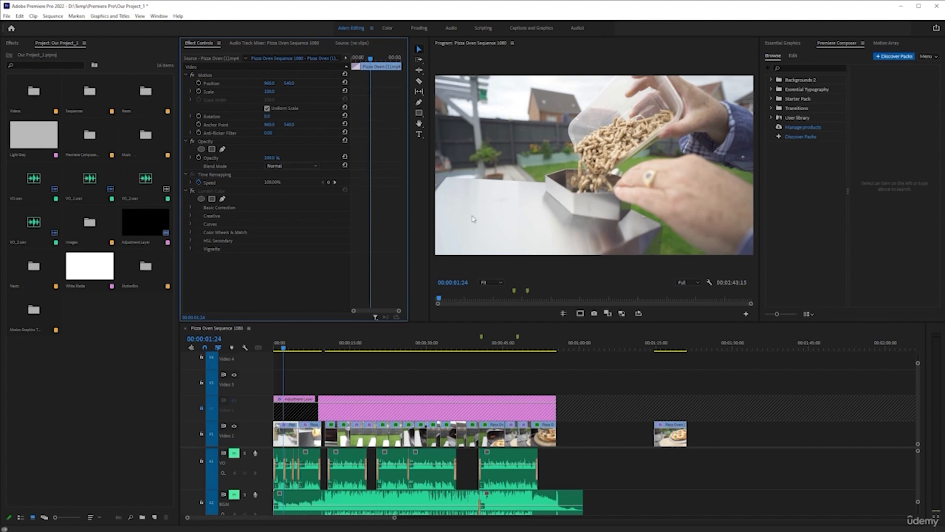
left_click(192, 192)
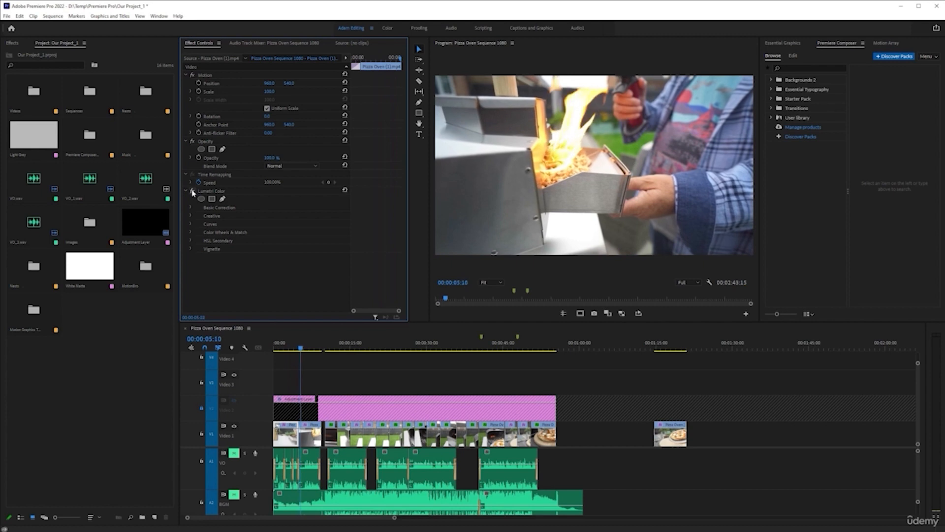
key("space")
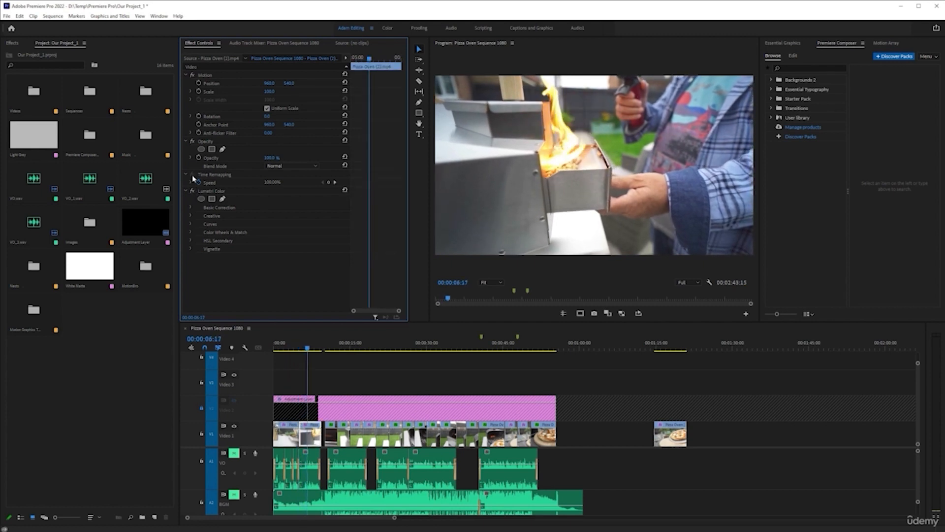
Compare the edit's second clip with and without Lumetri Color around 00:00:05:16, leaving the effect enabled.
key("equal")
key("equal")
left_click(329, 348)
left_click_drag(327, 350, 313, 348)
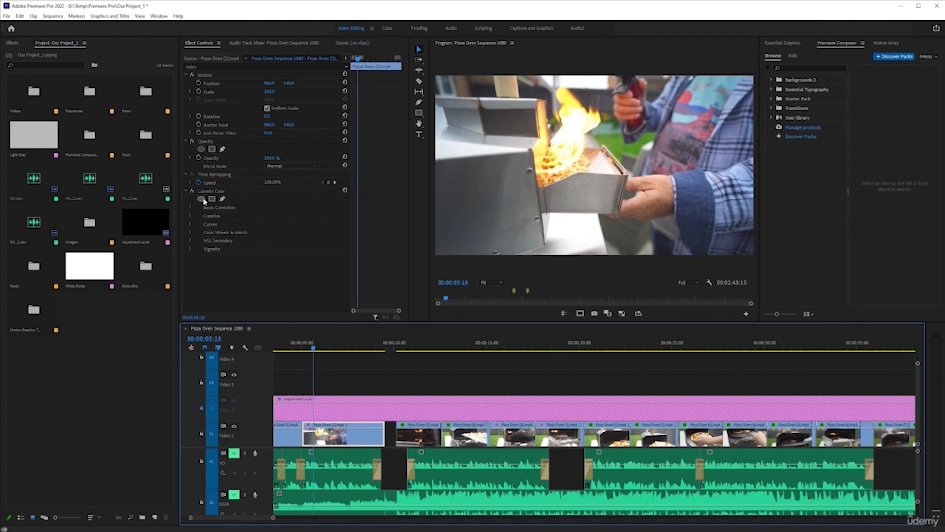
left_click(193, 191)
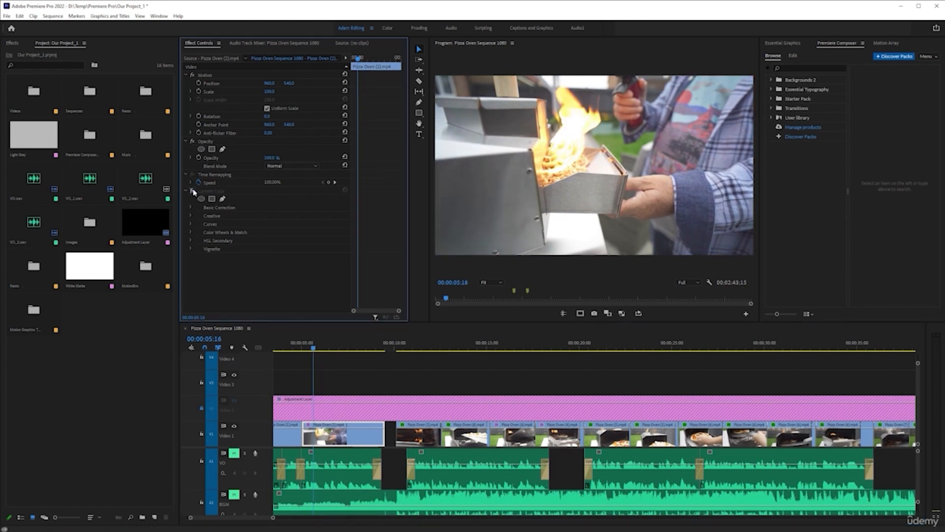
left_click(192, 191)
left_click(192, 190)
left_click(192, 191)
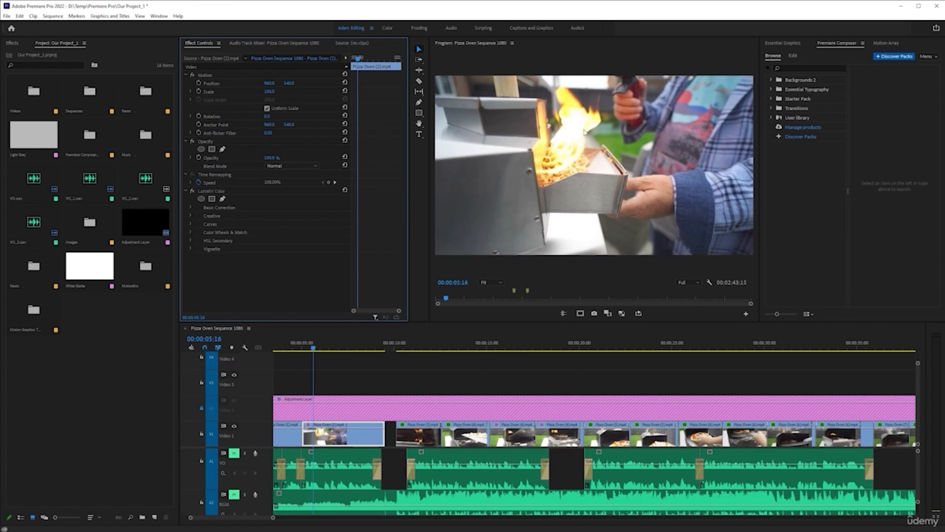
Examine the second clip's Basic Correction settings in Lumetri Color and compare the look with the effect off and on.
left_click(191, 209)
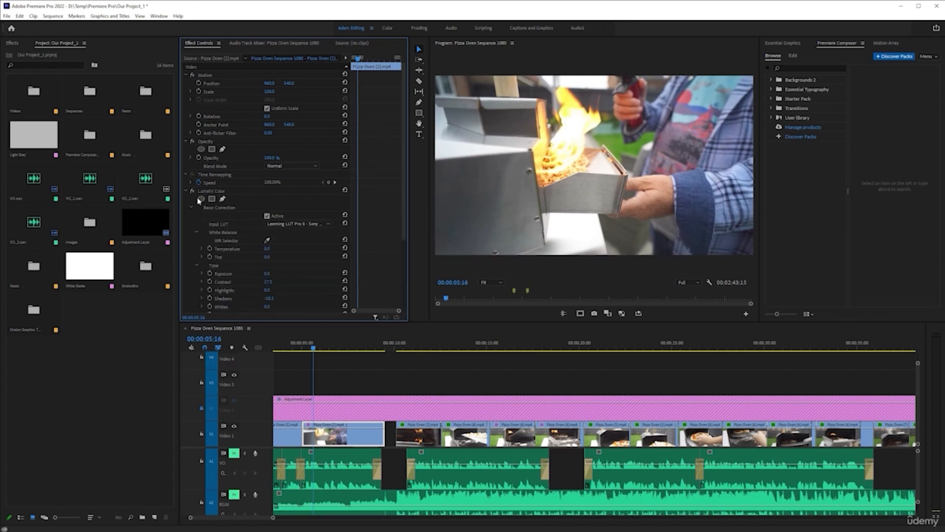
scroll(227, 246, "down", 3)
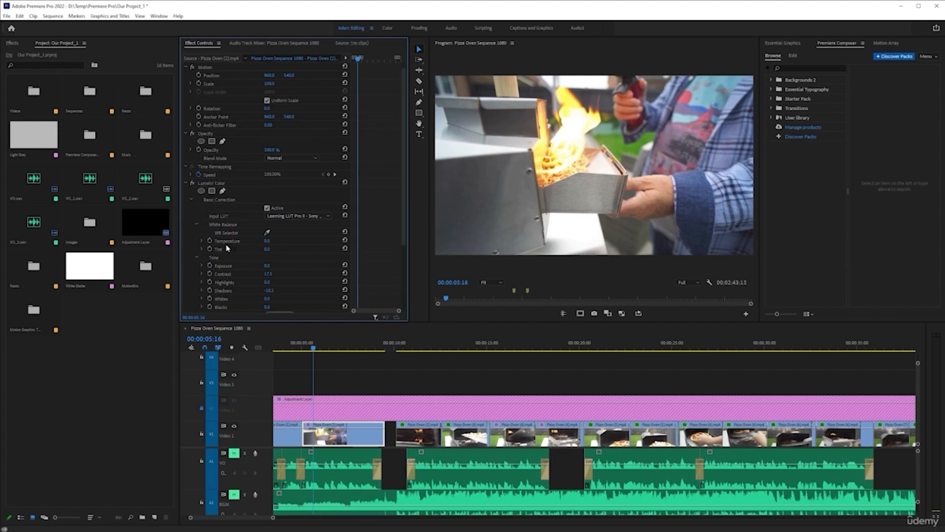
scroll(246, 275, "down", 2)
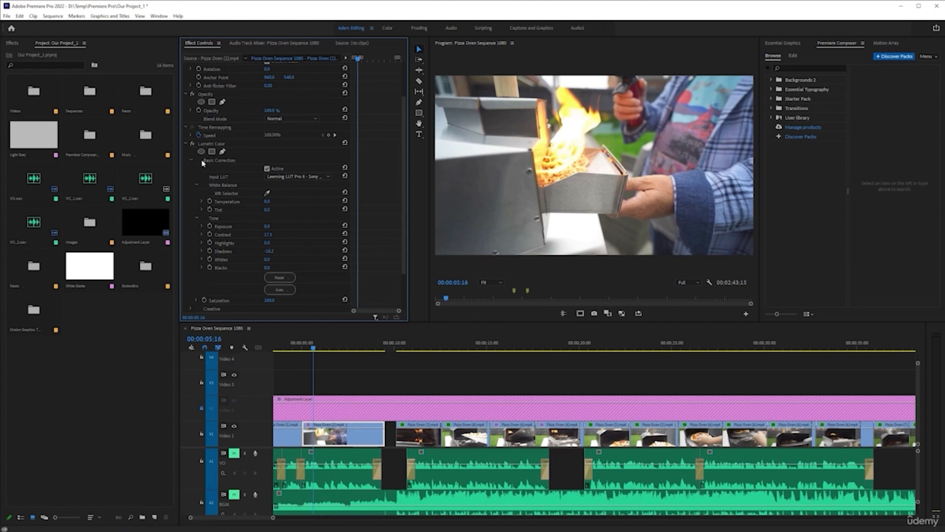
left_click(193, 143)
left_click(192, 144)
Play the edit from the second clip through the flame close-up and into the first pizza-loading clip.
key("space")
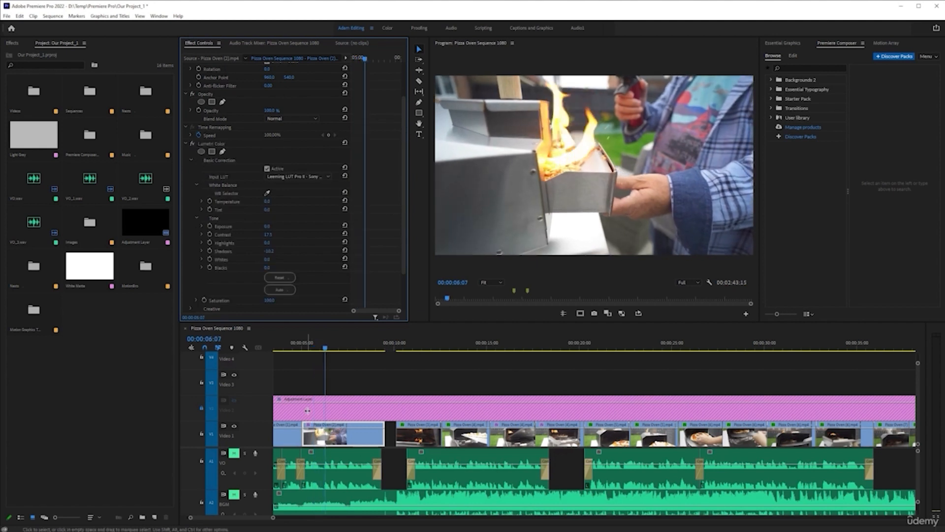
key("space")
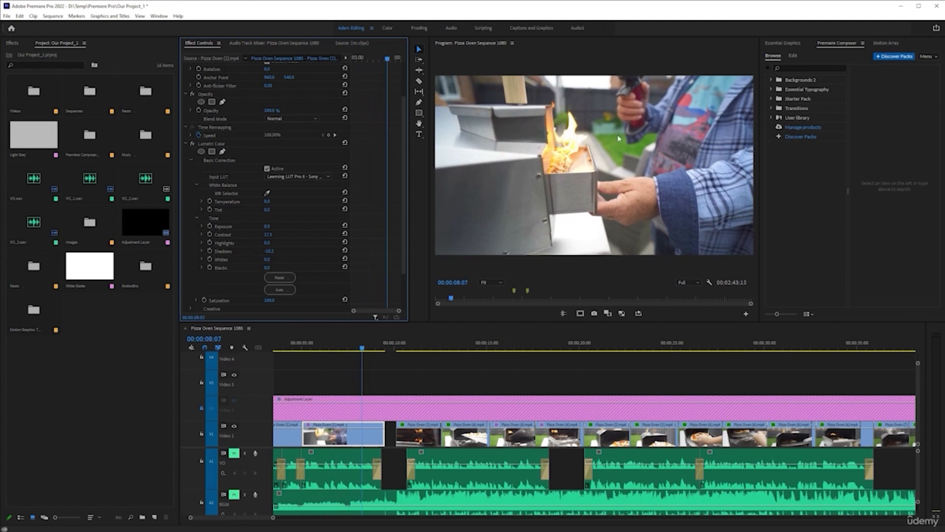
key("minus")
key("minus")
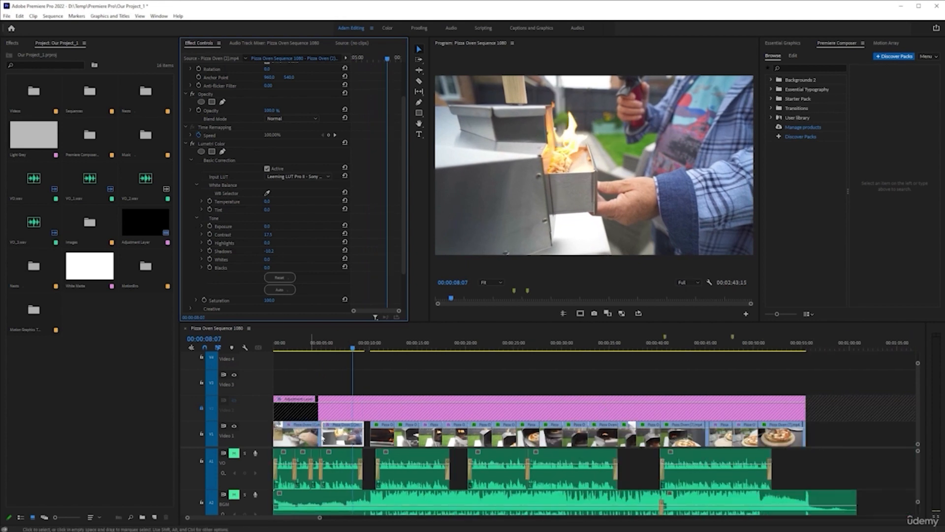
key("minus")
key("minus")
scroll(311, 433, "up", 10)
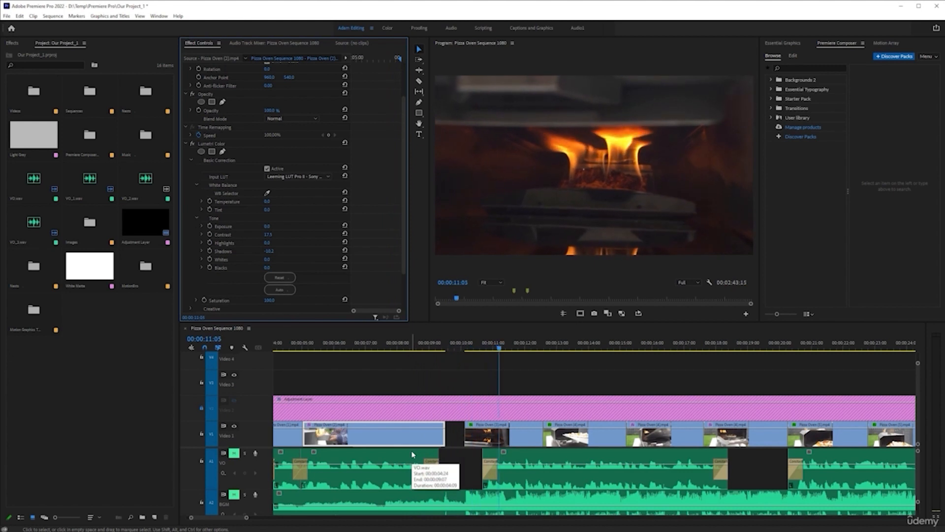
key("space")
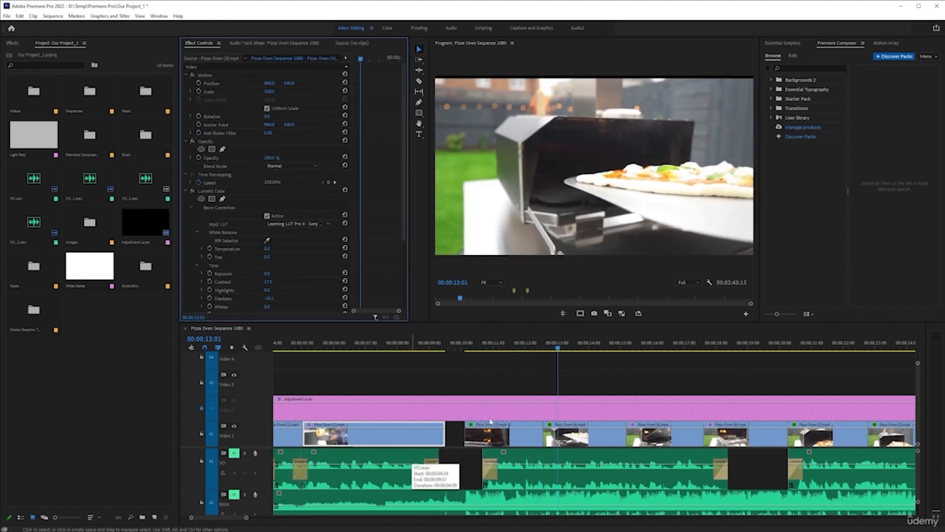
Select the flame close-up clip and compare it with and without Lumetri Color, leaving the effect enabled.
left_click(498, 342)
left_click(525, 441)
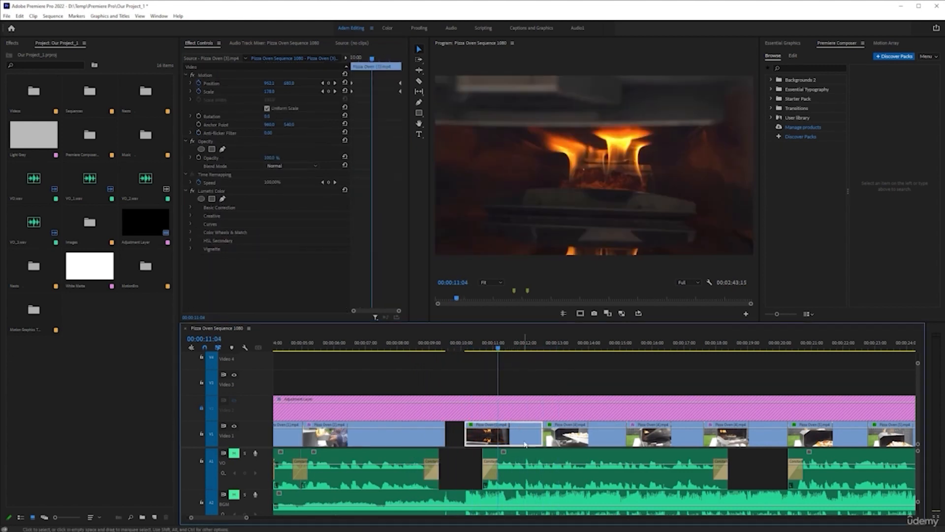
left_click(192, 191)
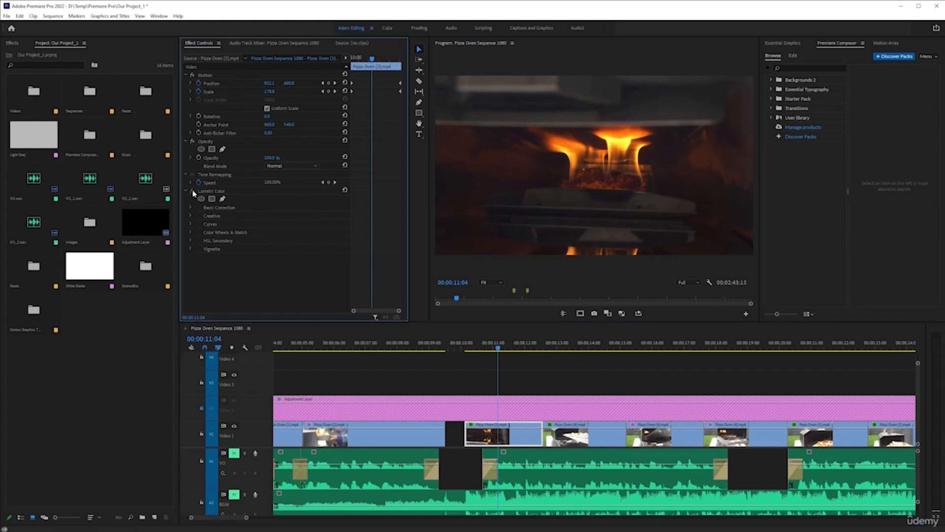
left_click(193, 191)
left_click(193, 191)
left_click(192, 191)
Play on from the flame close-up through the pizza-loading clip to the shots of the pizza inside the oven.
key("space")
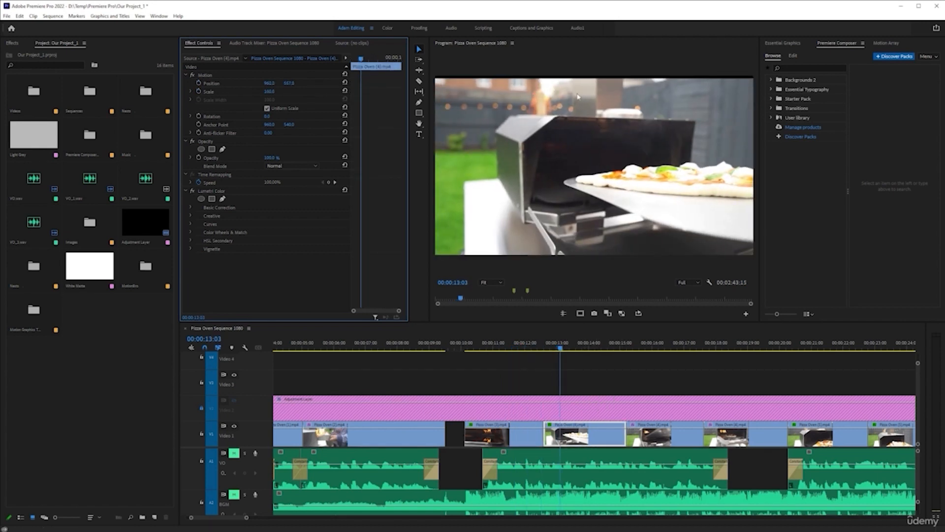
key("space")
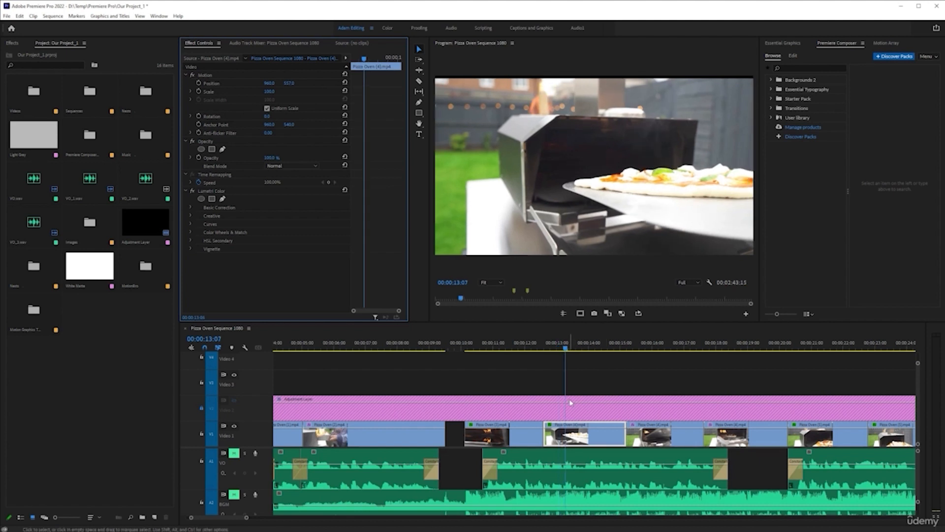
scroll(584, 418, "down", 2)
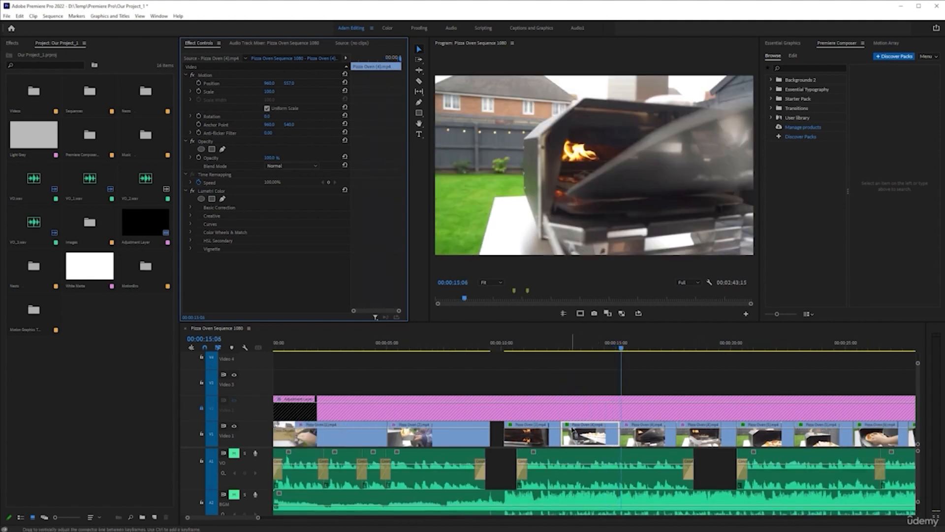
scroll(572, 430, "down", 1)
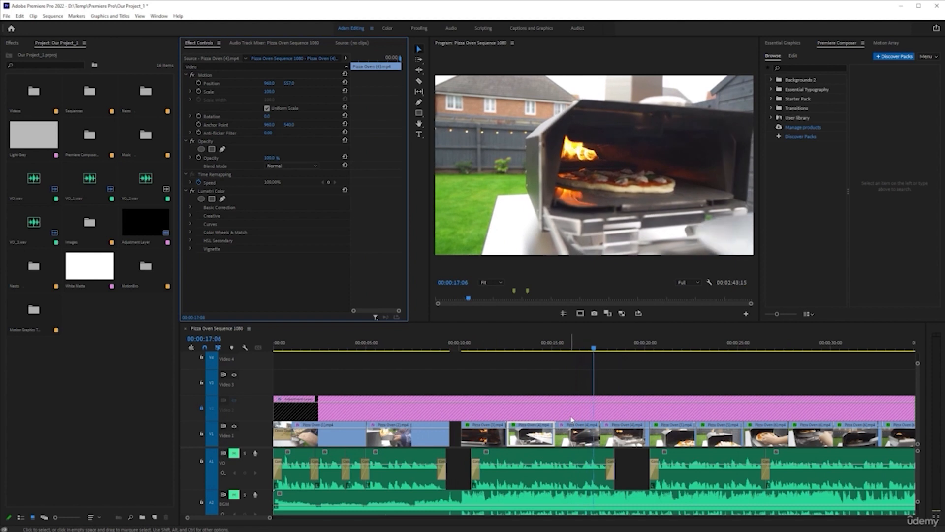
Compare the pizza-in-oven clip at 00:00:16:18 with and without Lumetri Color, leaving the effect enabled.
left_click(584, 342)
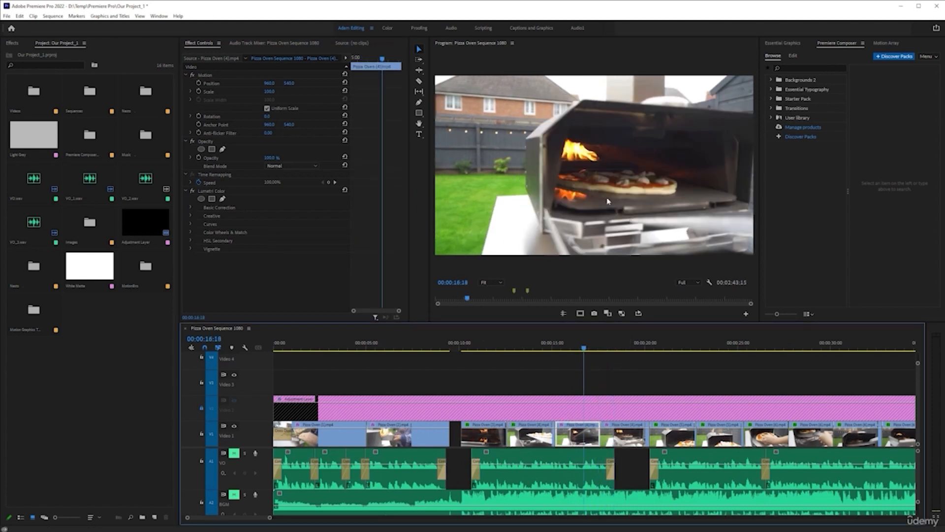
left_click(192, 191)
left_click(192, 191)
left_click(193, 190)
left_click(193, 191)
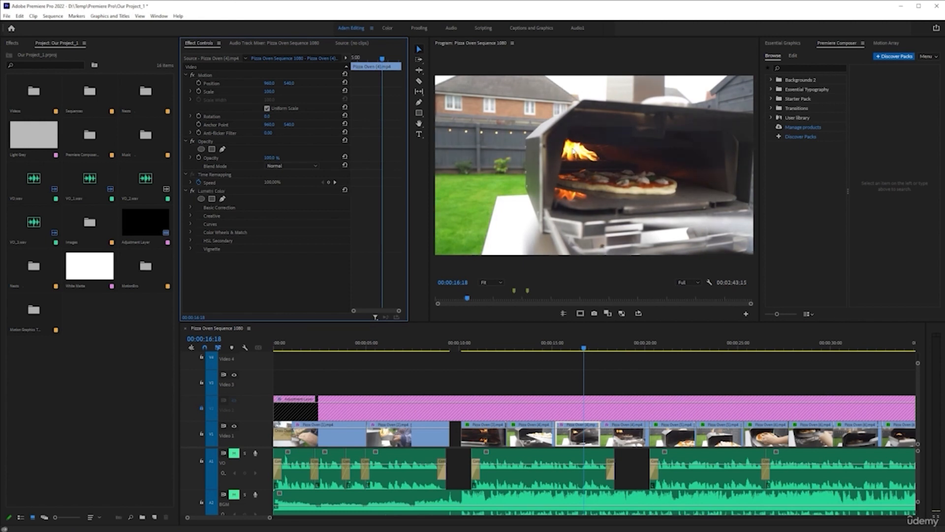
Play the graded edit on from 00:00:16:18 to about 00:00:33:10.
key("space")
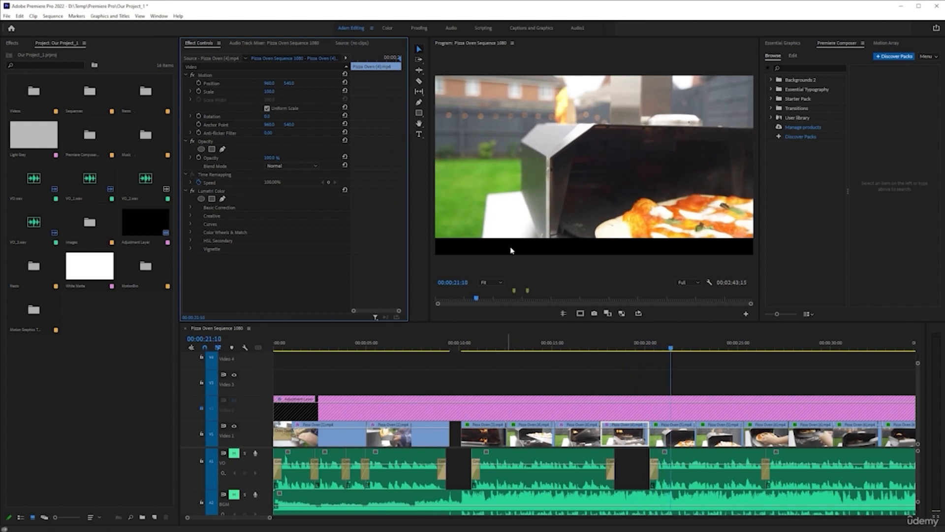
scroll(575, 389, "down", 1)
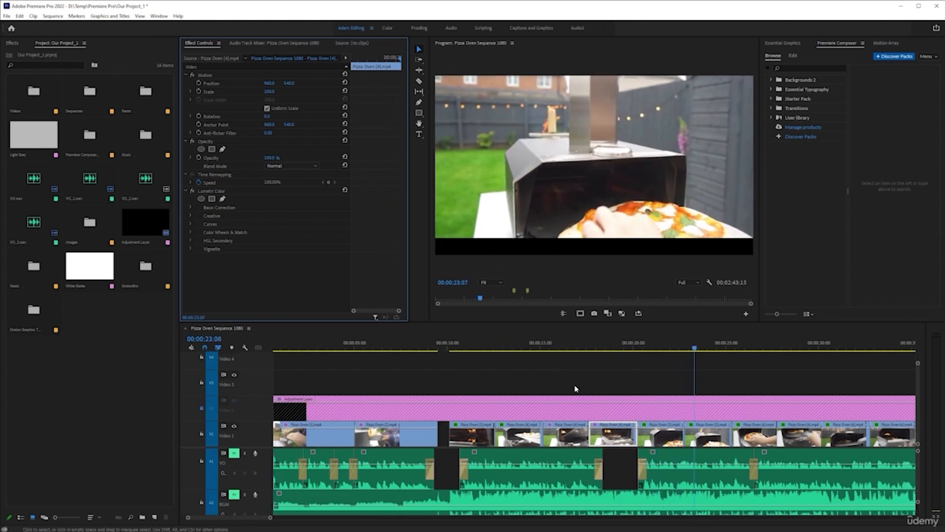
scroll(546, 389, "down", 5)
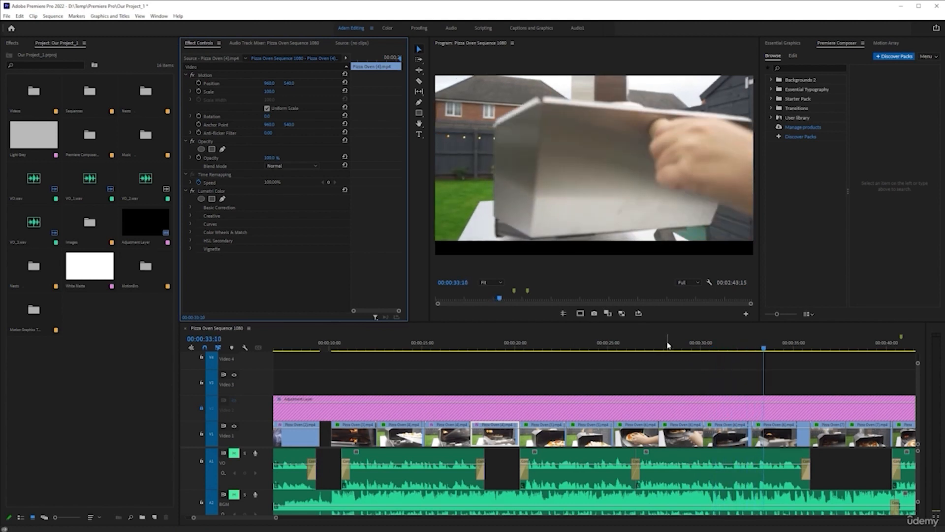
Compare the clips at 00:00:29:03 and 00:00:27:06, then play across the cut between them.
left_click(684, 344)
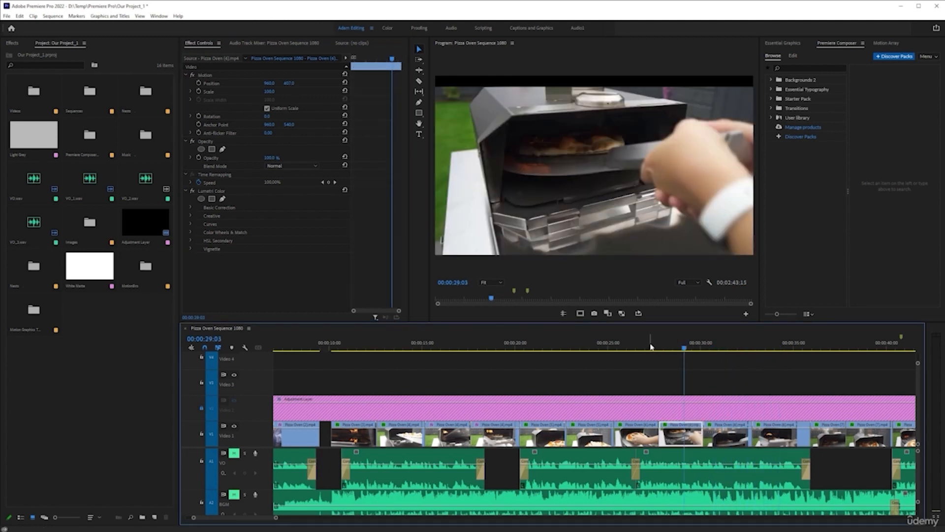
left_click(650, 346)
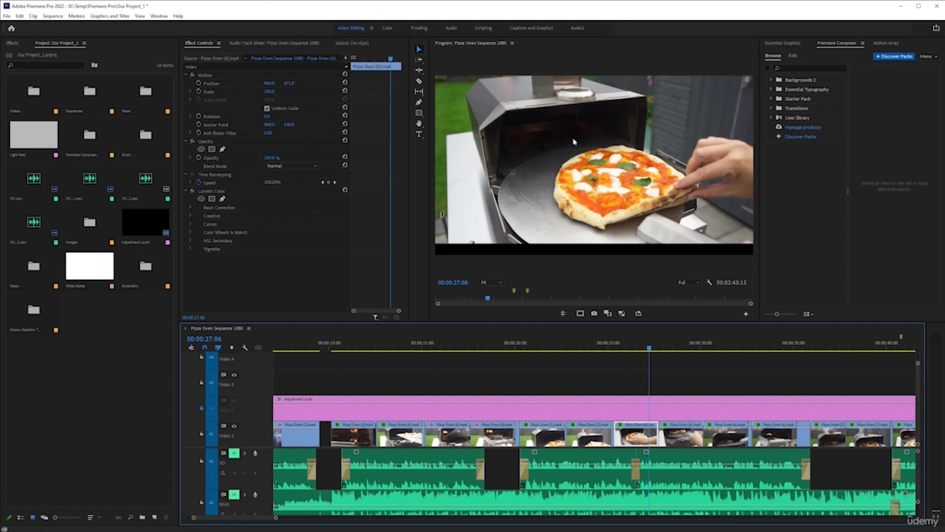
key("space")
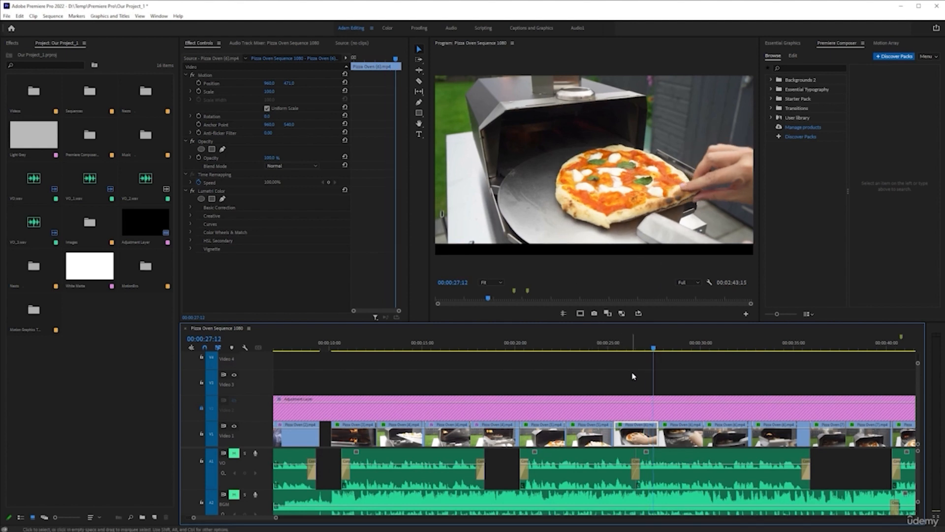
key("space")
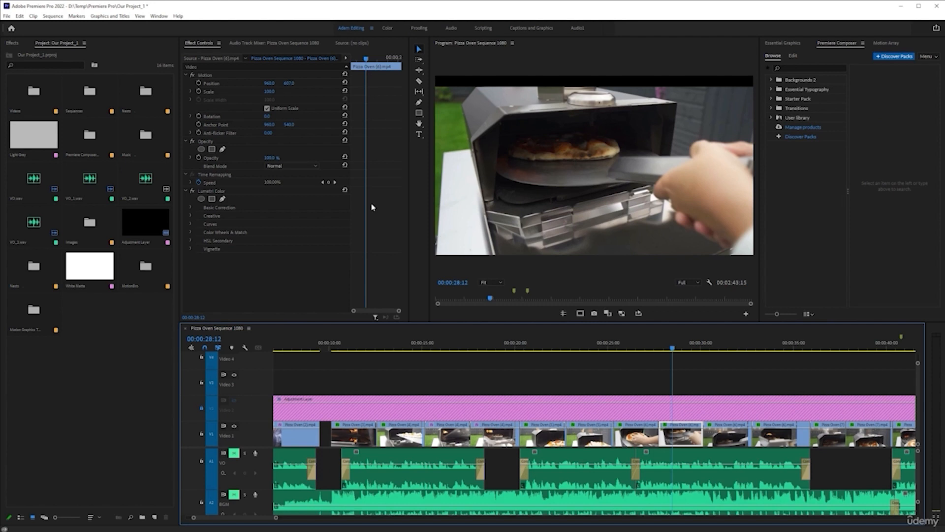
Set Shadows to 13.8 in the Lumetri Basic Correction of the clip at 00:00:28:12.
left_click(190, 208)
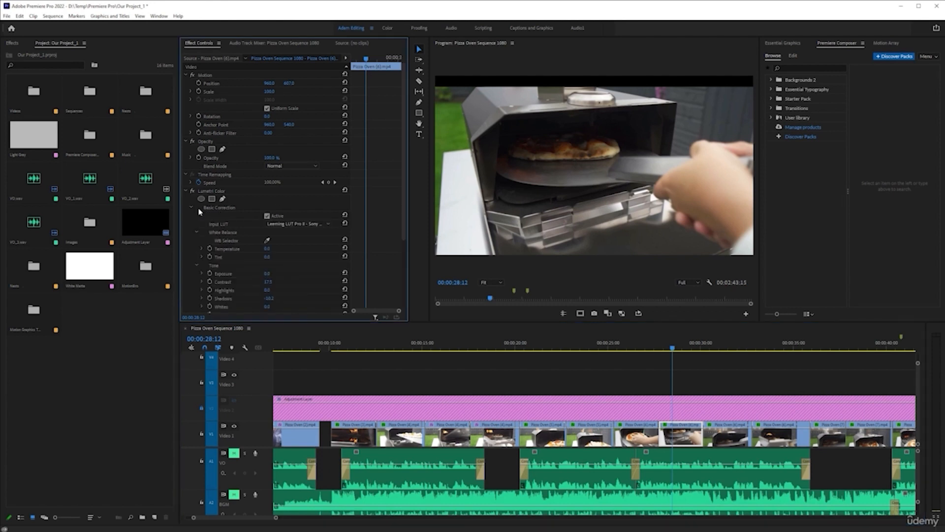
scroll(270, 276, "down", 2)
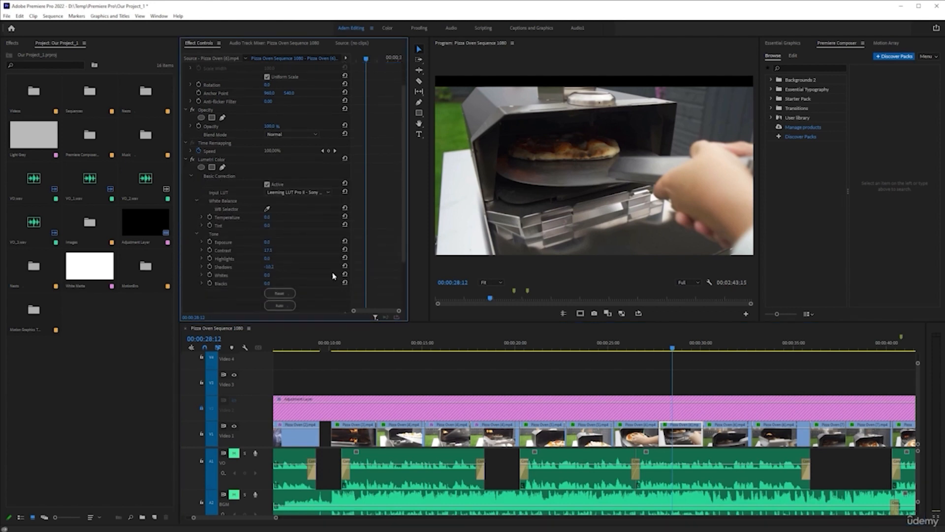
left_click_drag(269, 267, 280, 268)
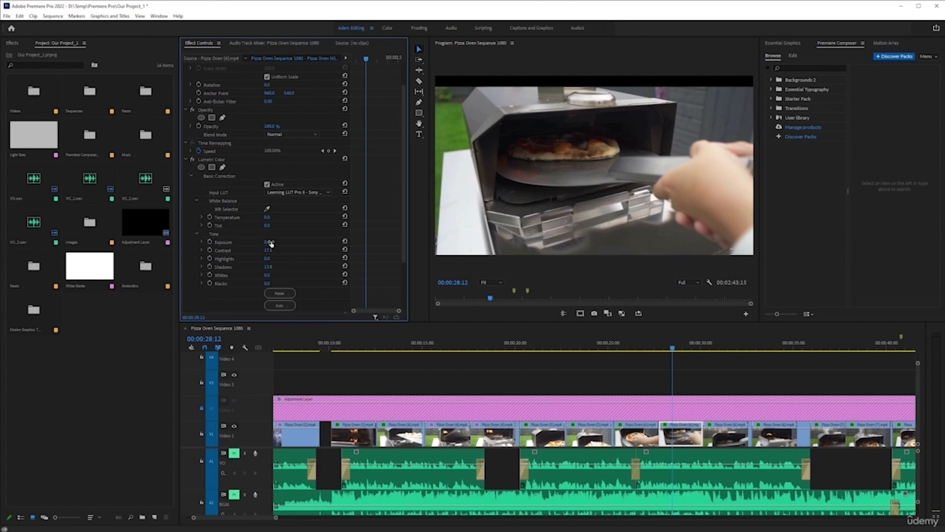
left_click(273, 242)
Replay the cut into the brightened clip and raise the clip's Basic Correction Saturation.
left_click(640, 348)
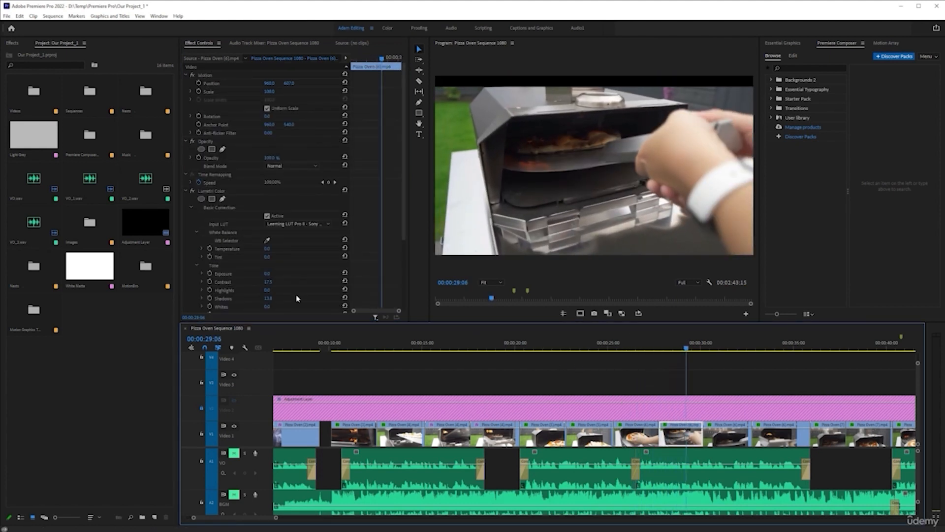
scroll(292, 282, "down", 4)
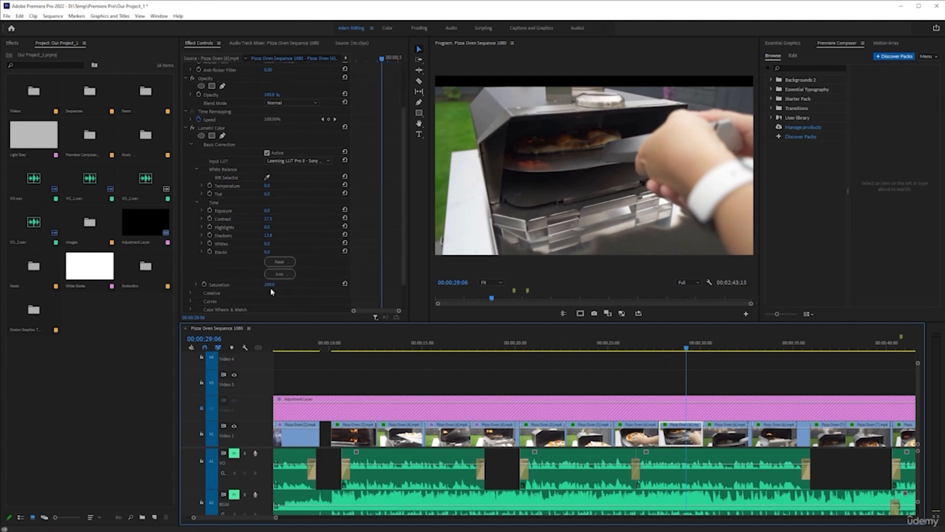
left_click_drag(269, 285, 290, 287)
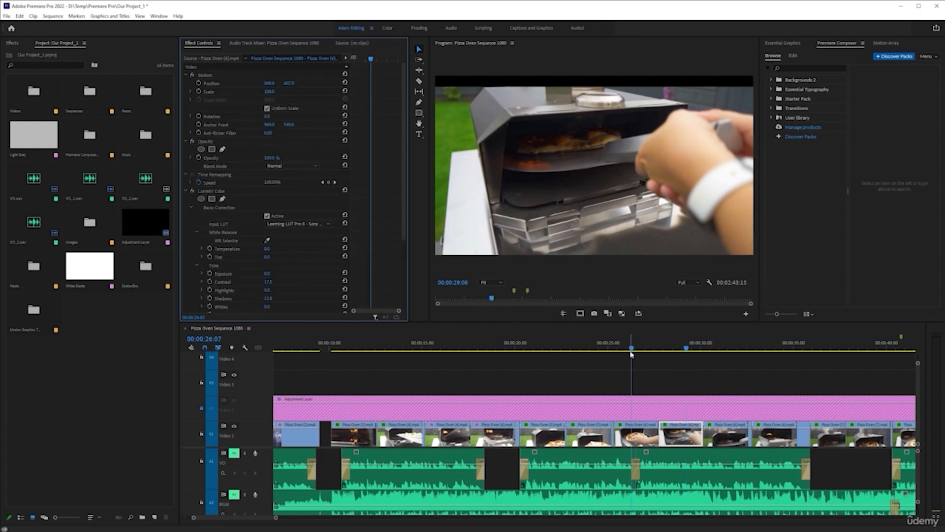
Replay from 00:00:26:19 across the cut to check how the adjusted clip matches the preceding pizza shot.
left_click(645, 343)
key("space")
left_click(640, 344)
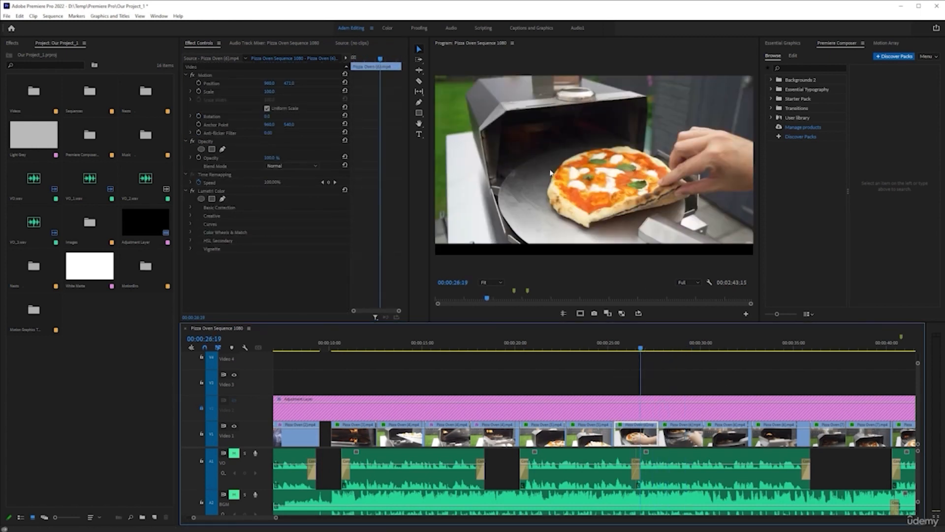
key("space")
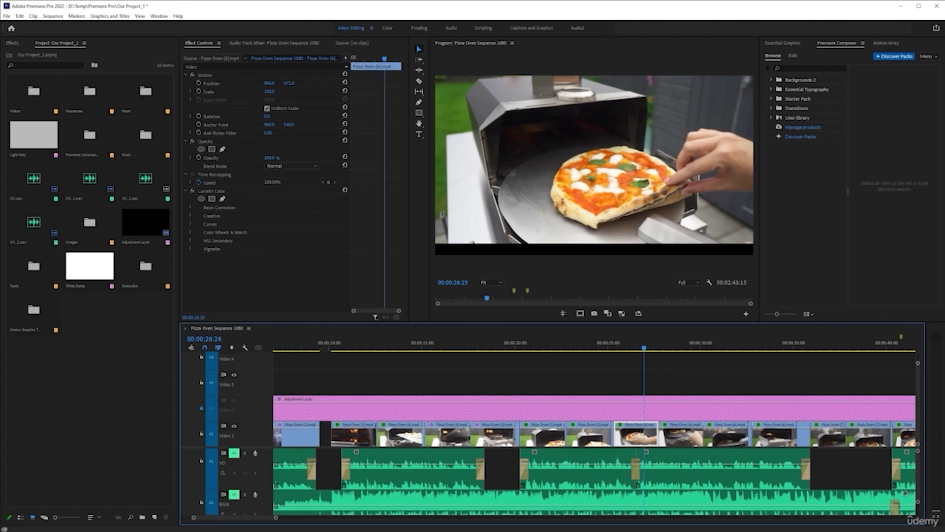
key("space")
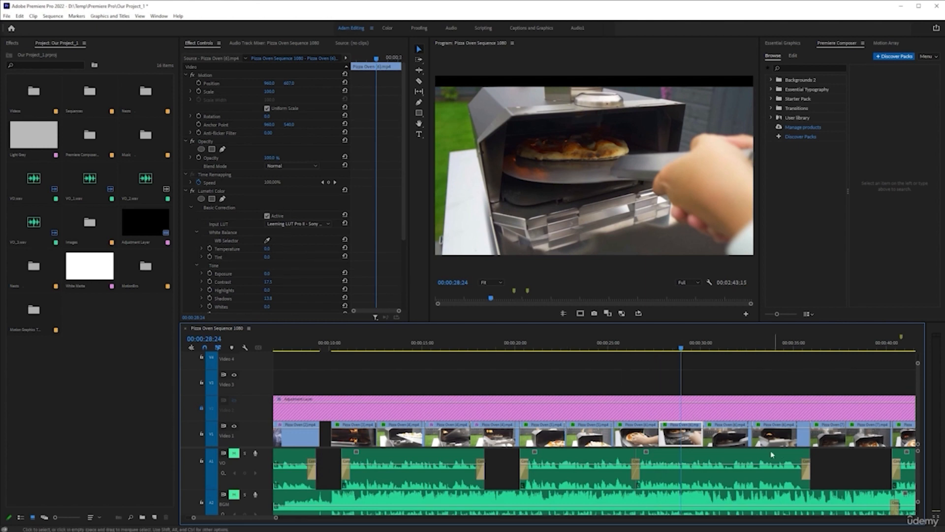
Play from 00:00:28:24 across the cut, then compare the frames around 00:00:29:04 and 00:00:30:20.
key("space")
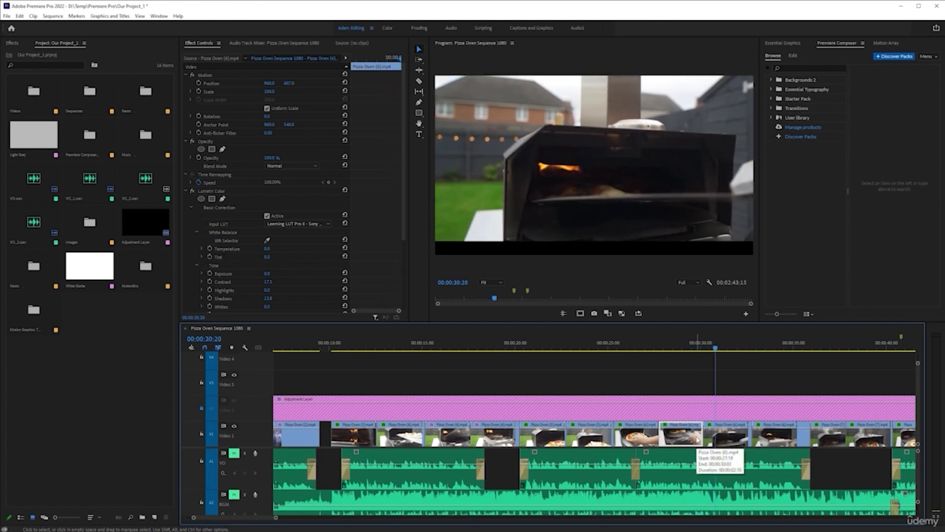
left_click(687, 342)
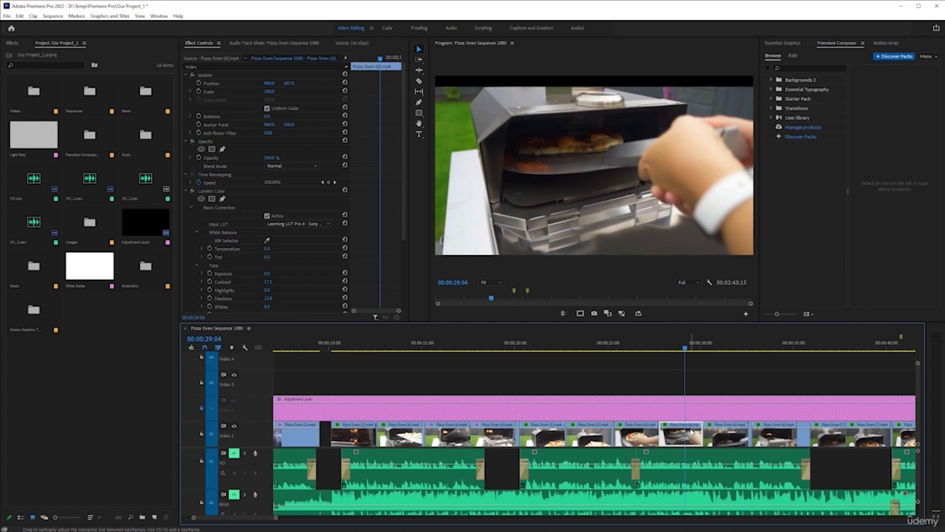
left_click(716, 346)
left_click(693, 344)
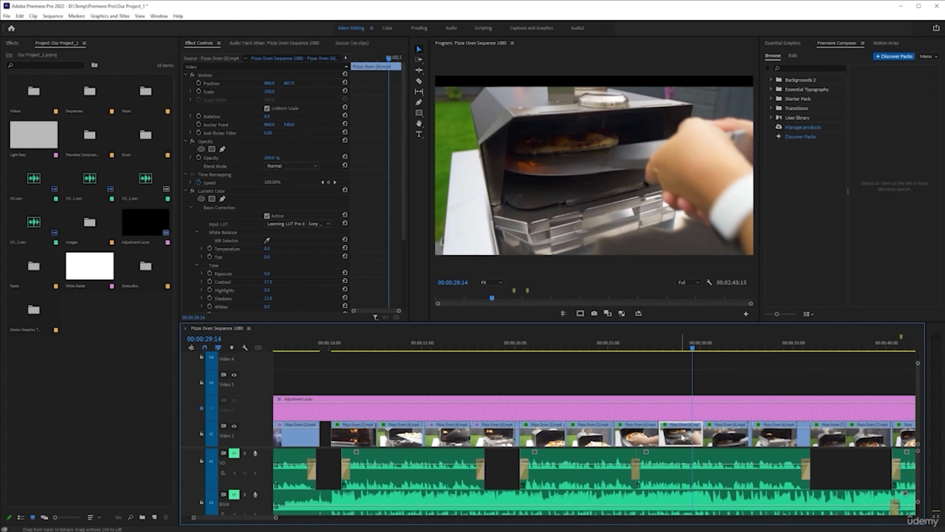
left_click(716, 347)
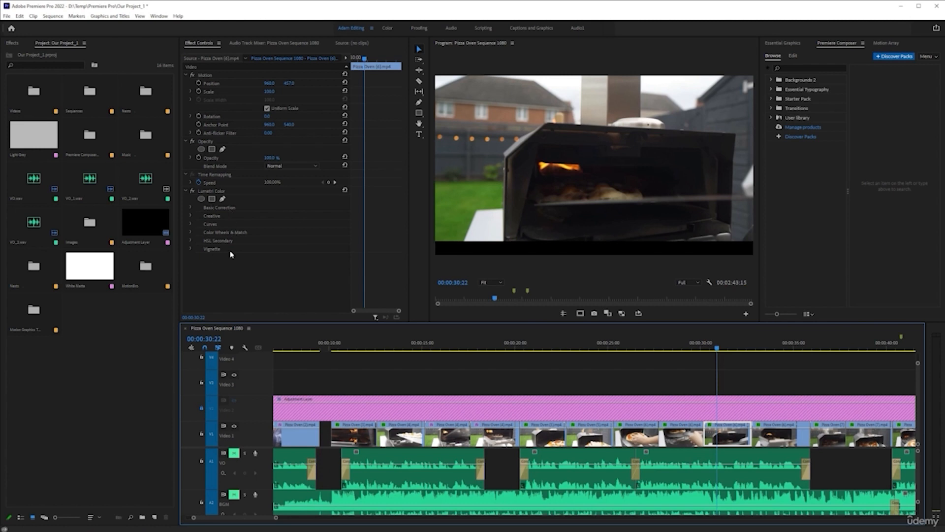
key("ctrl+alt+v")
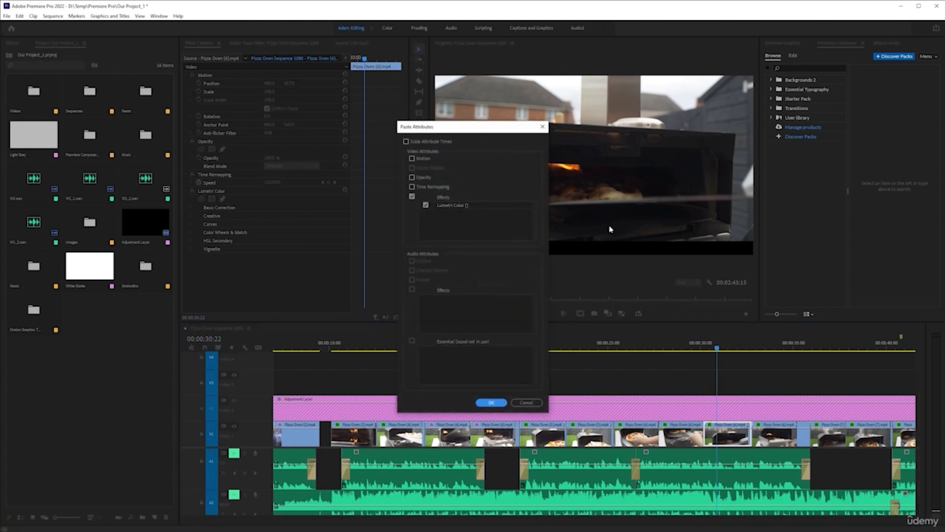
left_click(493, 403)
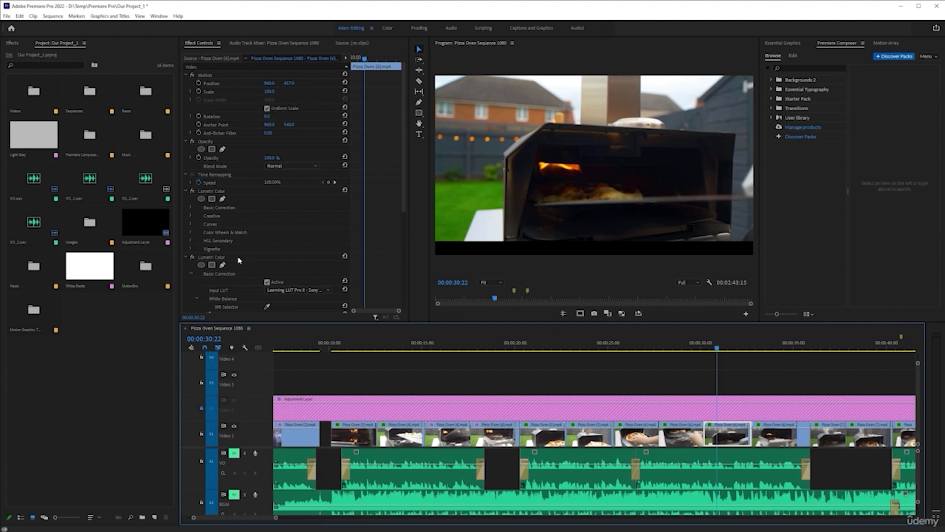
key("Delete")
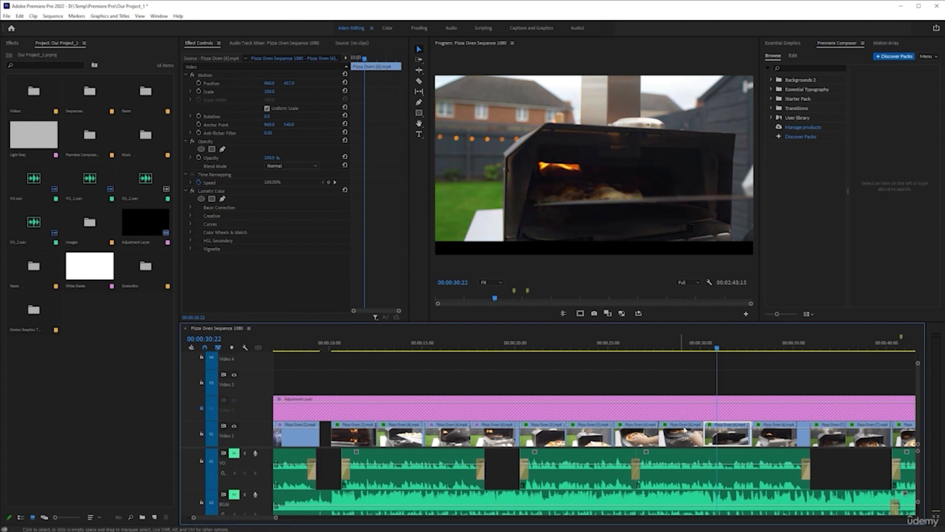
Delete the existing Lumetri Color effect from the clip at 00:00:30:22 and paste only the copied Lumetri Color attribute onto it.
left_click(220, 192)
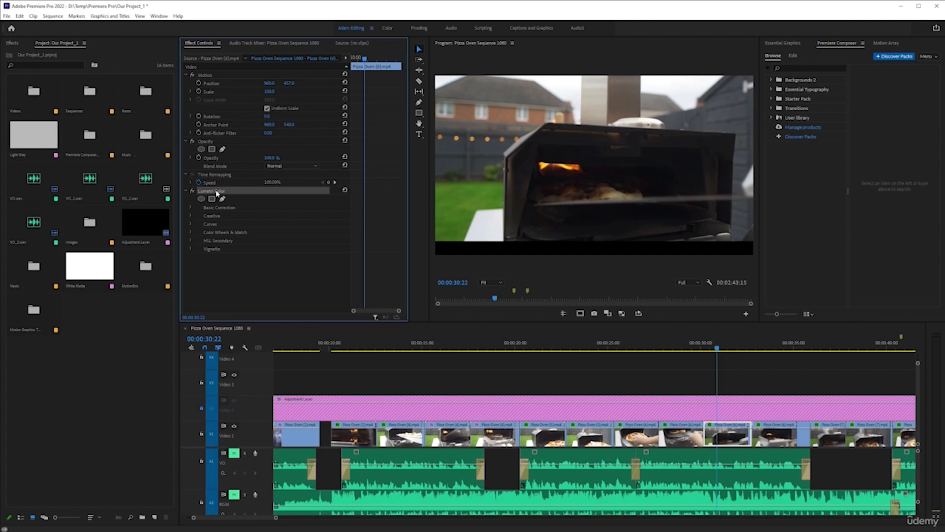
key("Delete")
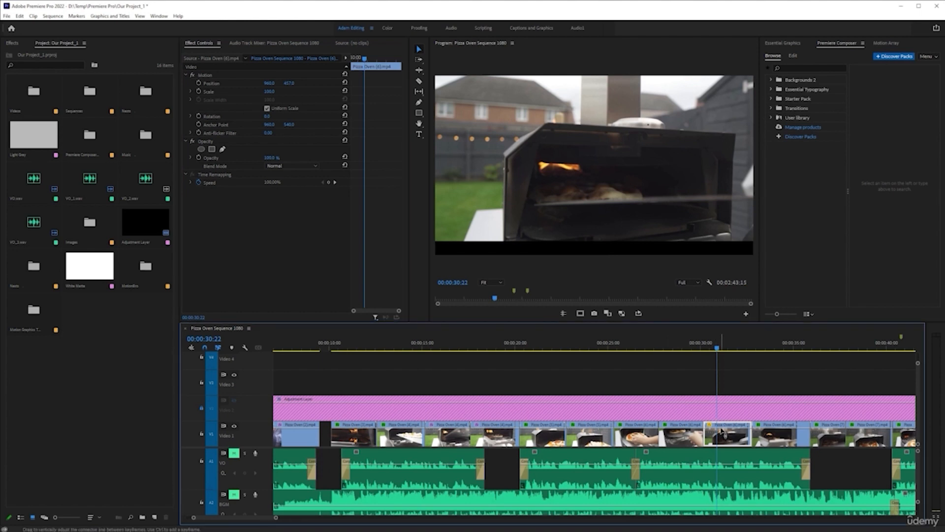
key("ctrl+alt+v")
left_click(491, 403)
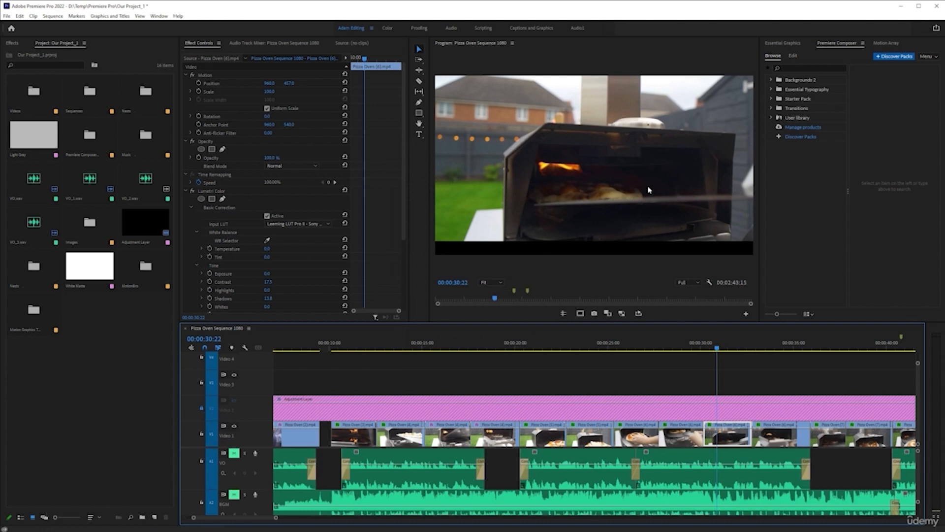
Play from the pizza shot before the brightened clips to the final pizza clip, then recheck the cut into it from 00:00:49:05.
scroll(611, 390, "down", 3)
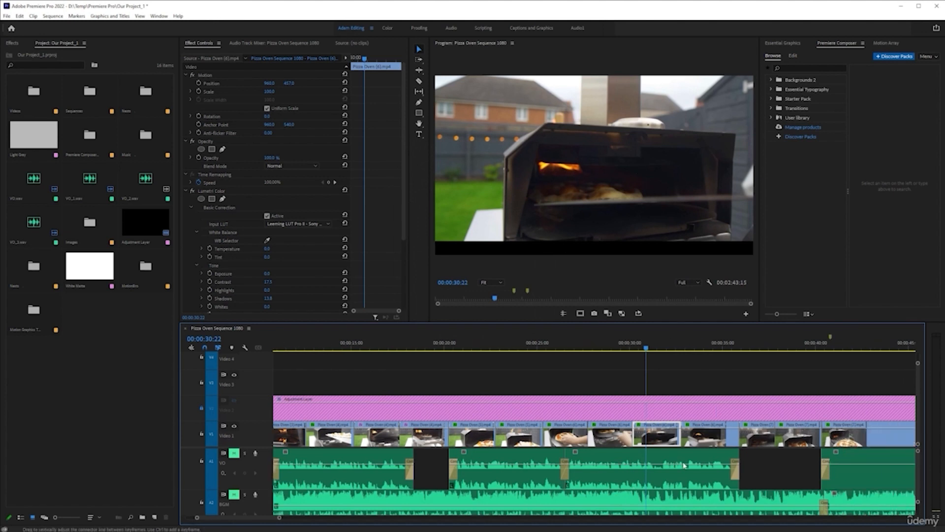
left_click(568, 348)
key("space")
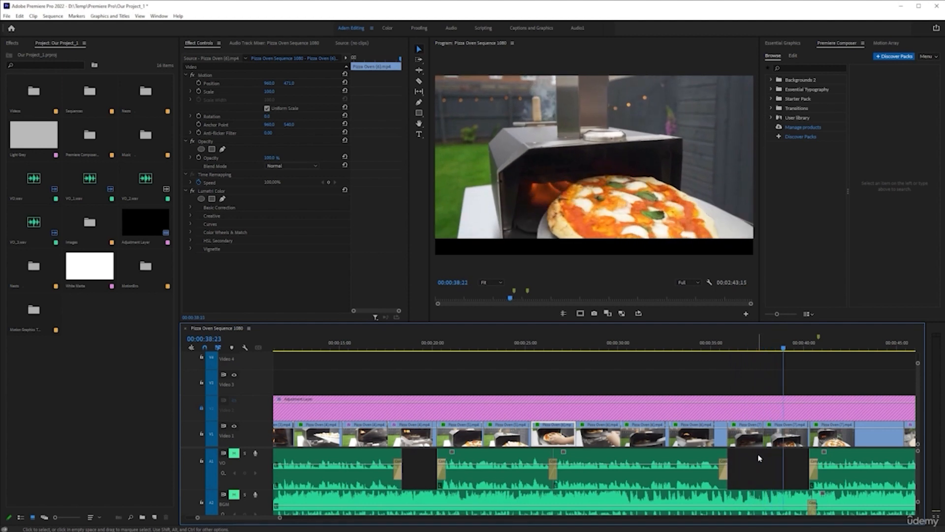
scroll(758, 458, "down", 4)
scroll(758, 456, "down", 3)
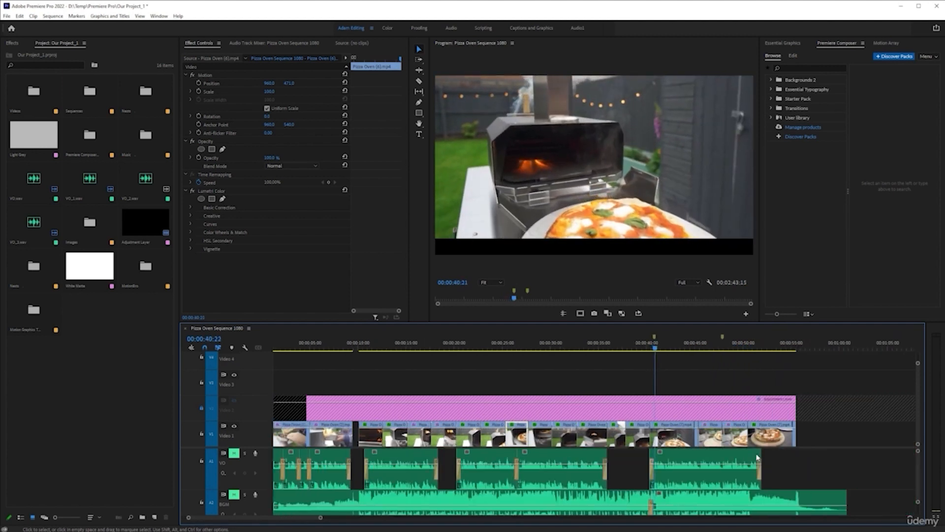
scroll(616, 449, "up", 2)
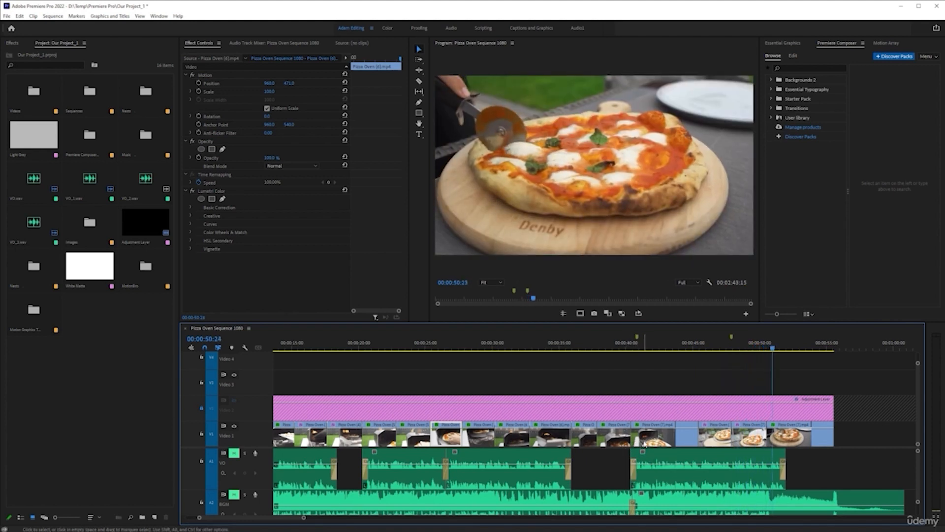
key("space")
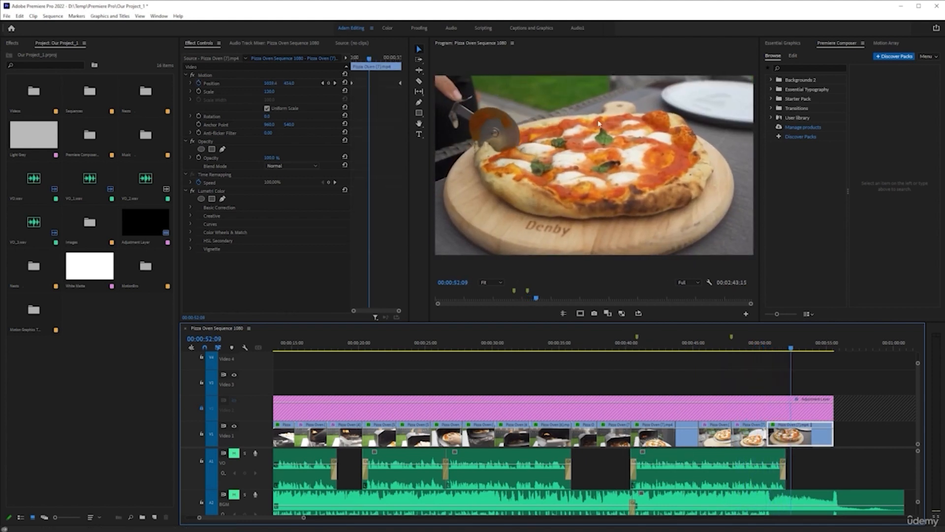
left_click(754, 343)
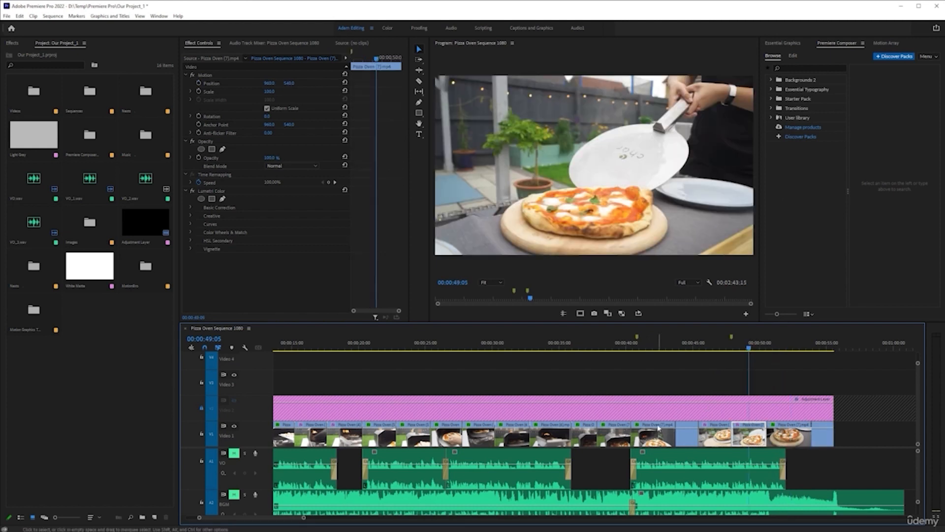
key("space")
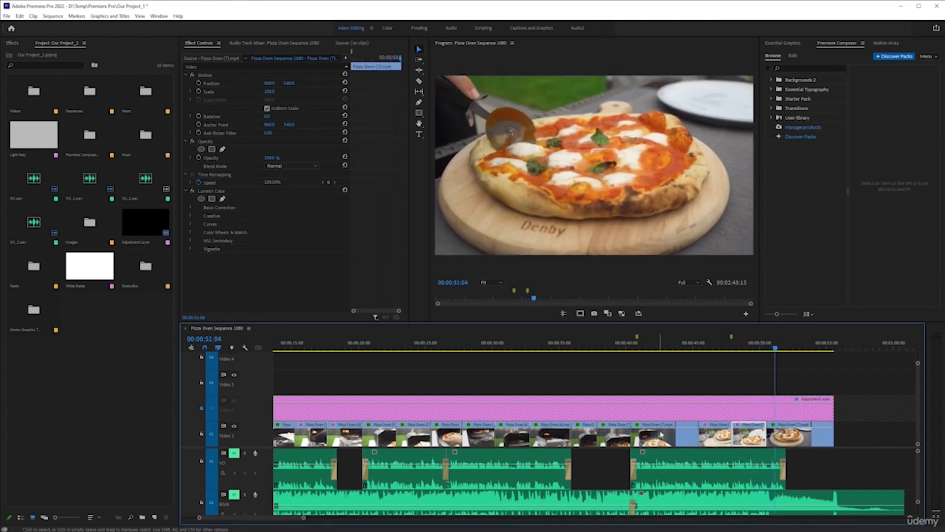
Set Exposure to 1.4 in the Lumetri Basic Correction of the final pizza clip, comparing the picture with and without the change.
left_click(794, 440)
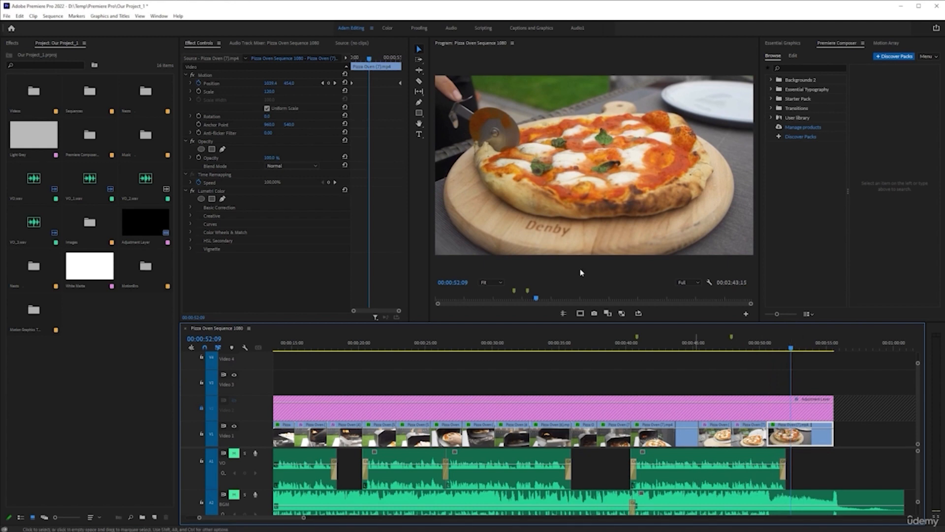
left_click(191, 208)
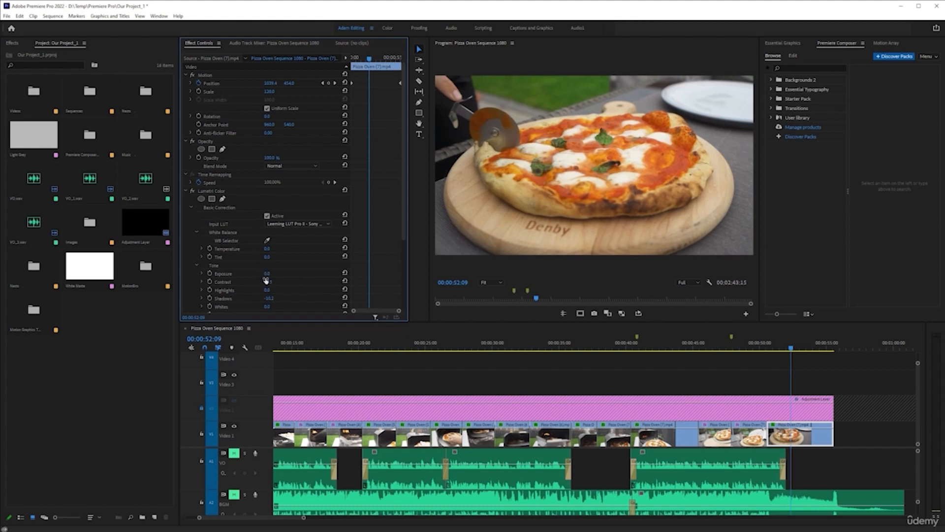
left_click_drag(266, 275, 291, 274)
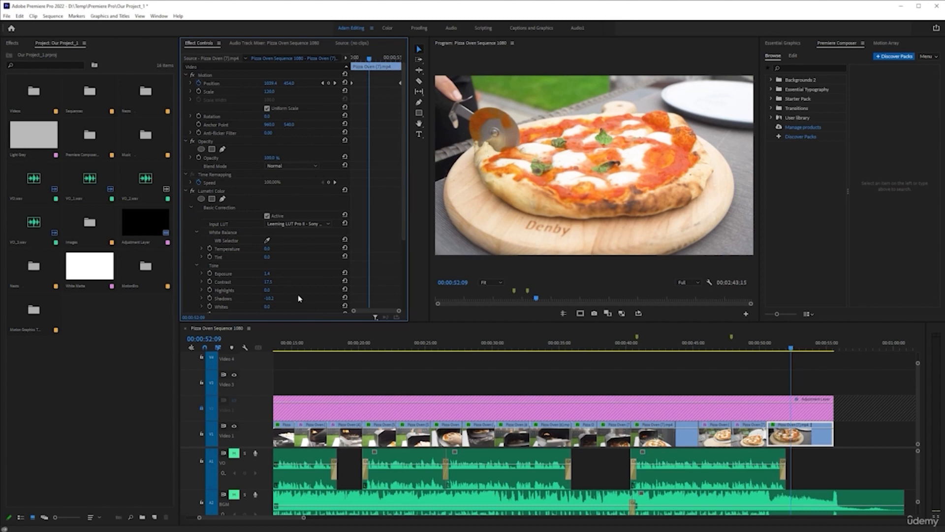
key("ctrl+z")
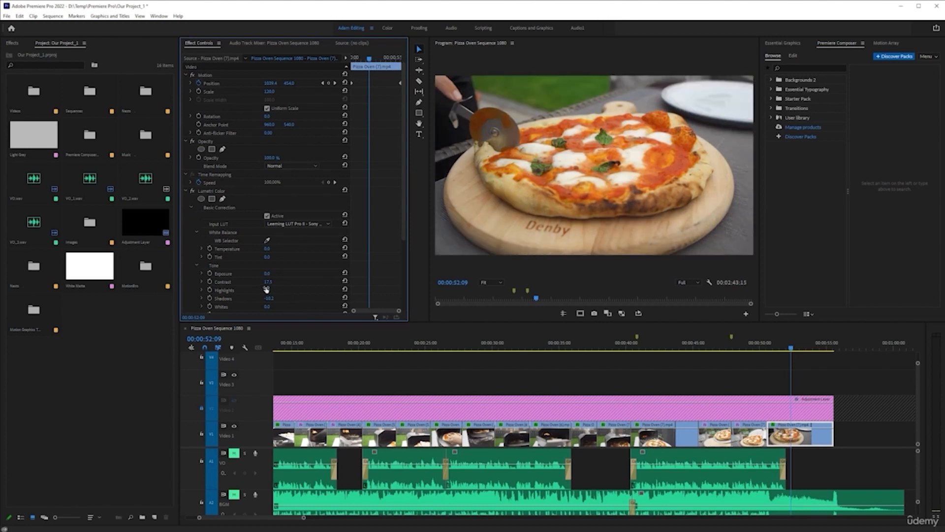
key("ctrl+shift+z")
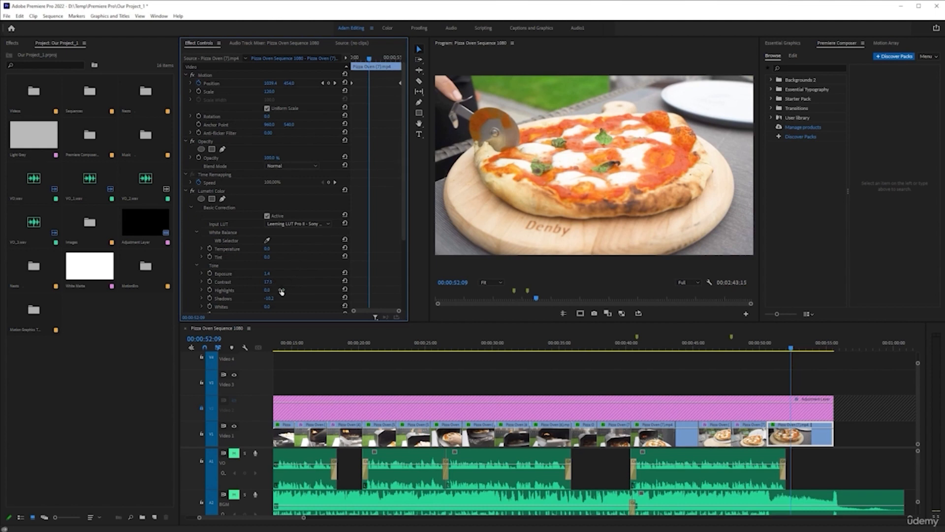
Lower the final pizza clip's Basic Correction Shadows to about -39.
left_click(270, 299)
left_click(263, 298)
left_click(296, 289)
scroll(222, 271, "down", 3)
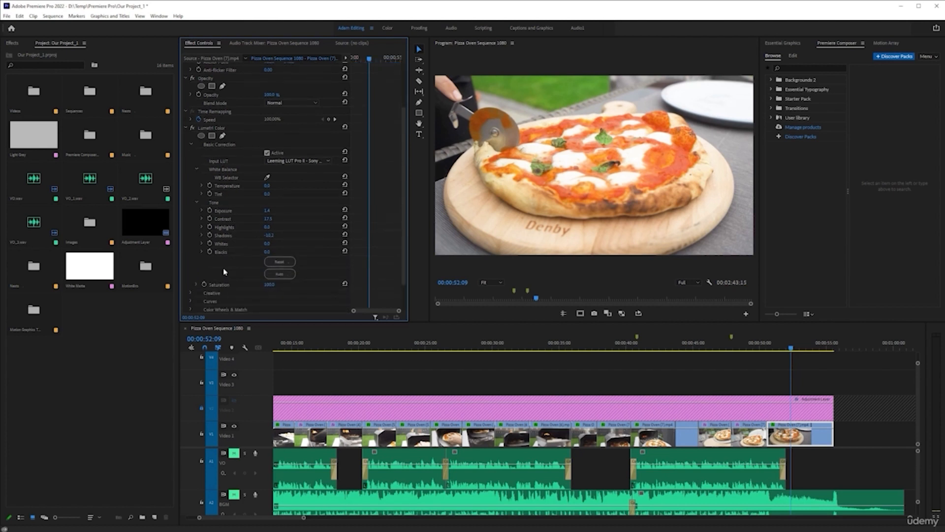
left_click(201, 235)
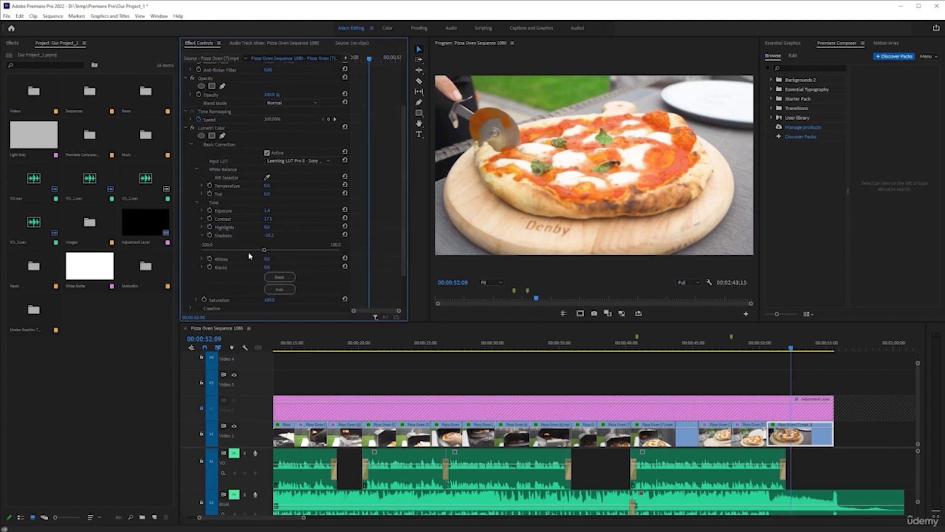
left_click_drag(263, 250, 134, 245)
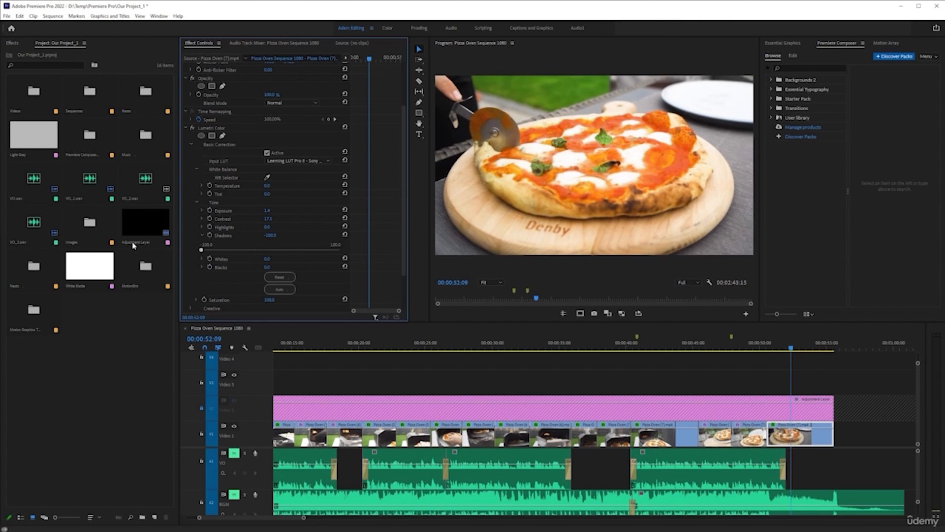
left_click_drag(202, 247, 241, 248)
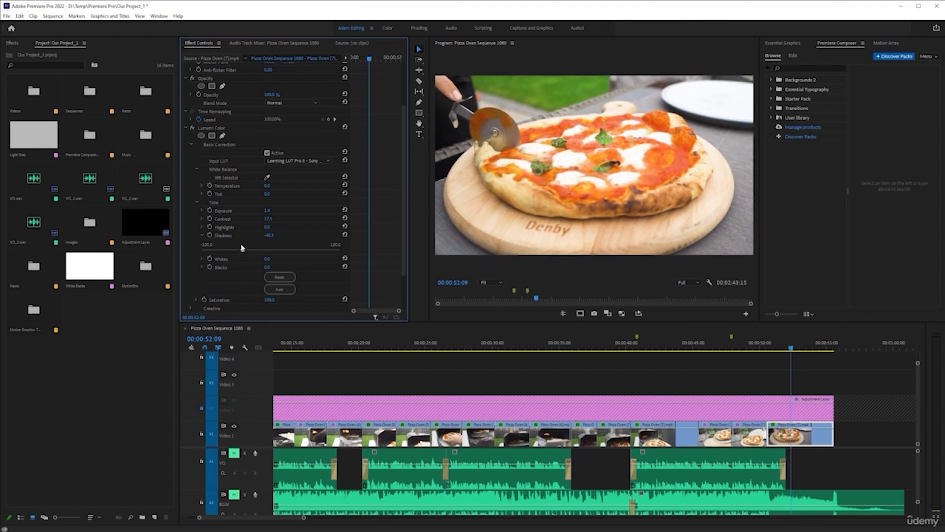
Replay the cut into the adjusted final pizza clip up to 00:00:53:04 and save the project.
left_click(740, 344)
key("space")
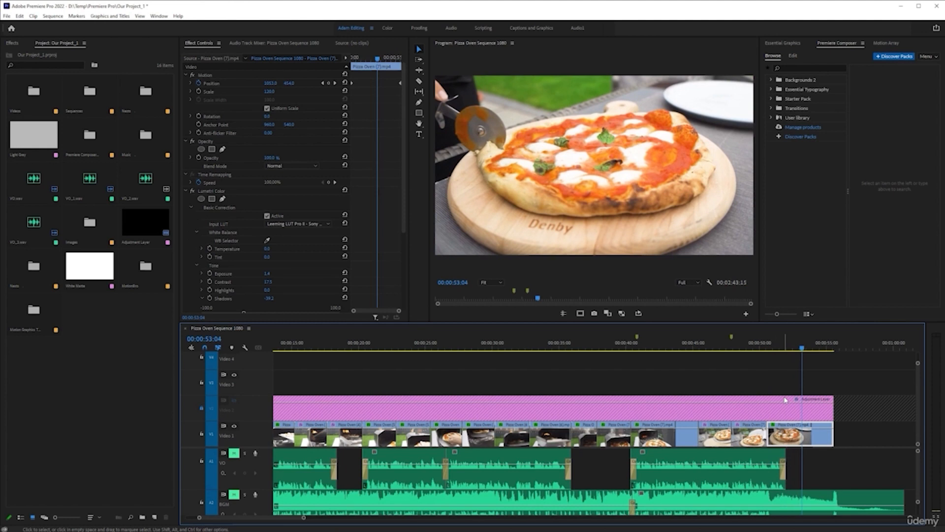
key("ctrl+s")
scroll(759, 431, "down", 2)
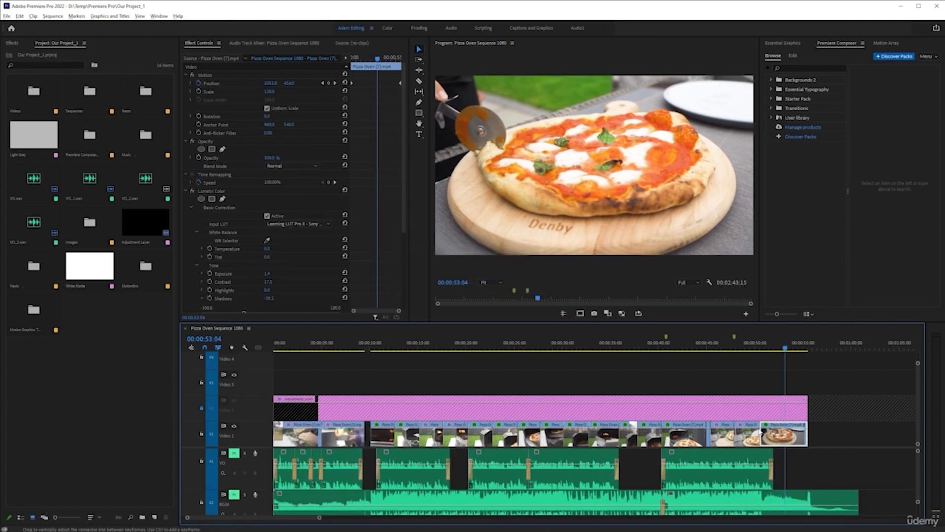
scroll(689, 418, "down", 2)
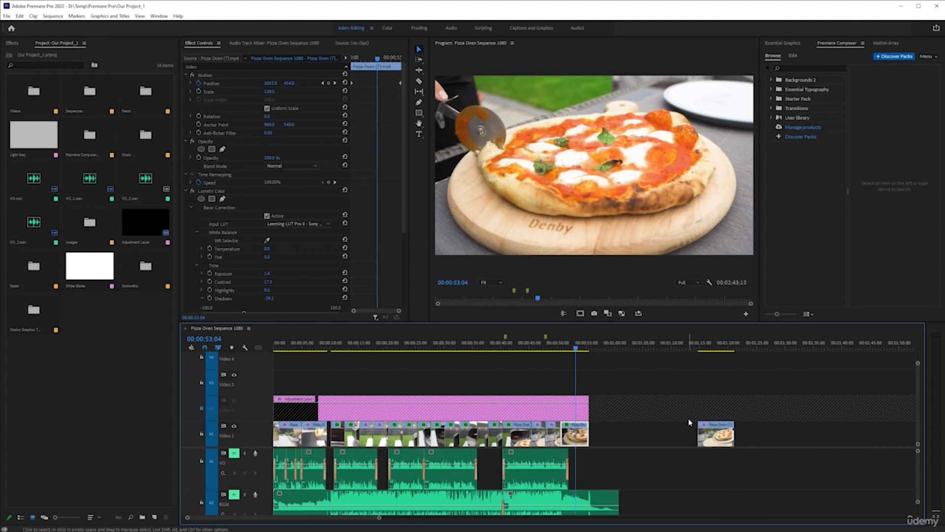